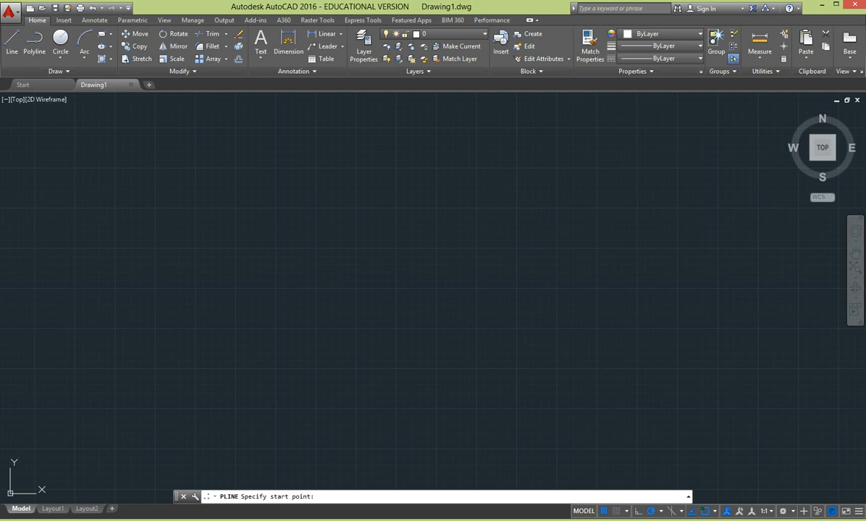
- Draw a stepped polyline with a horizontal, a vertical and a second horizontal segment, then add an arc curving upward from its end
click(265, 249)
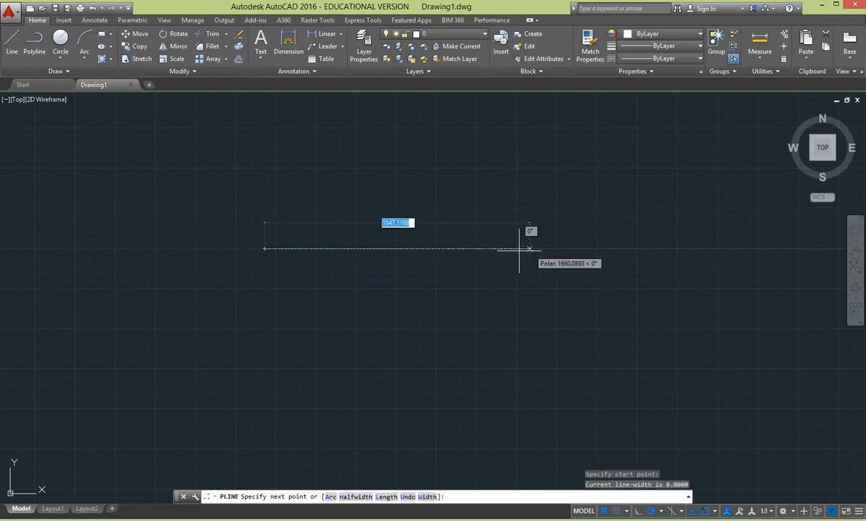
click(448, 249)
click(448, 344)
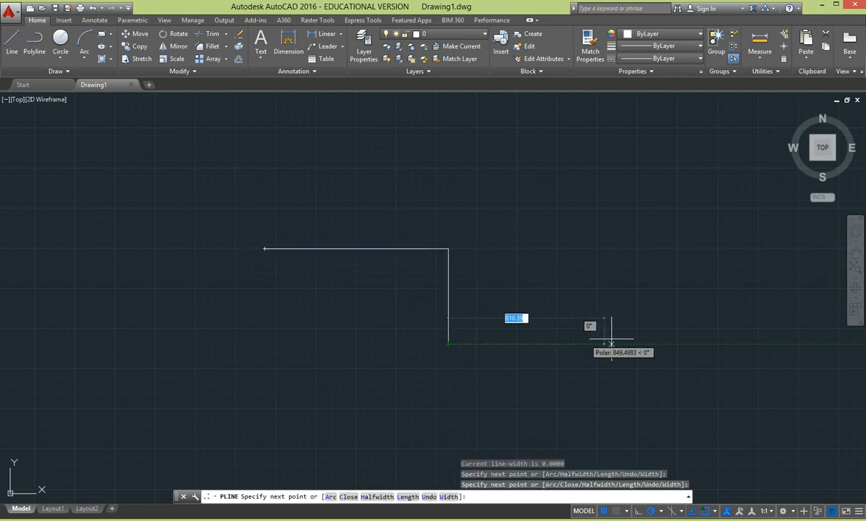
click(639, 344)
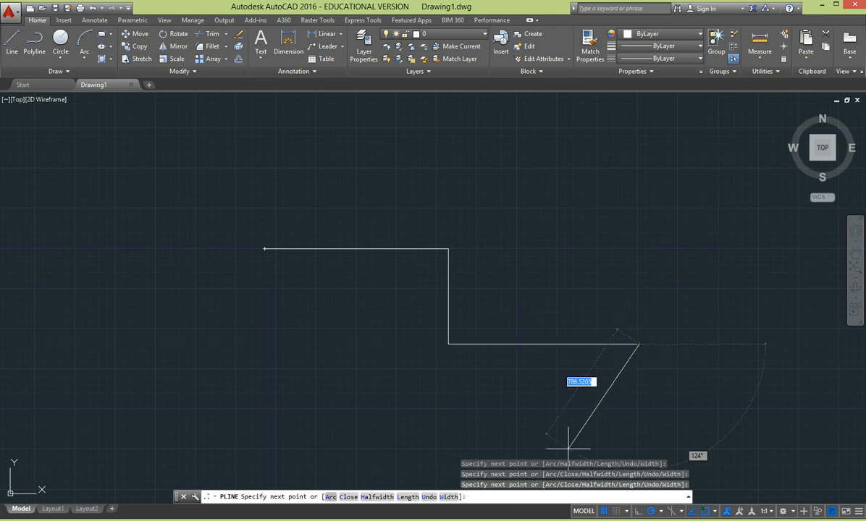
text(a)
key(Return)
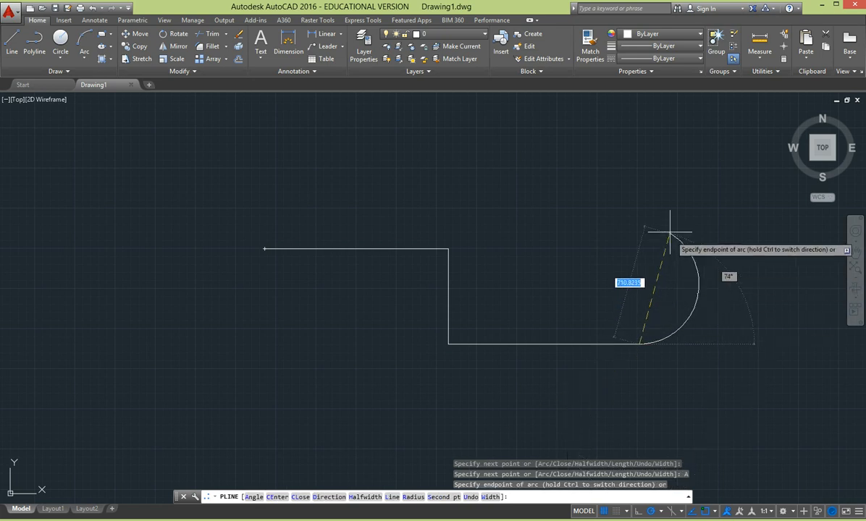
click(648, 221)
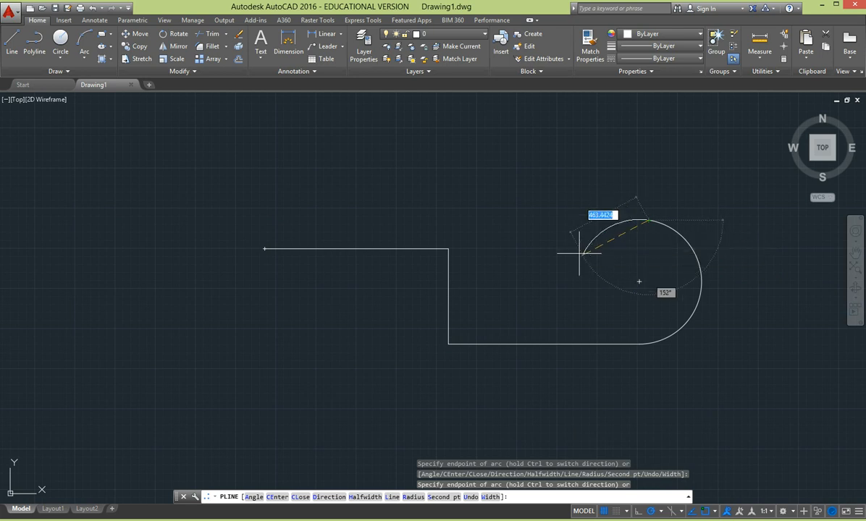
- Return to line mode, add two horizontal segments running back from the arc's upper end, and close the polyline
text(l)
key(Return)
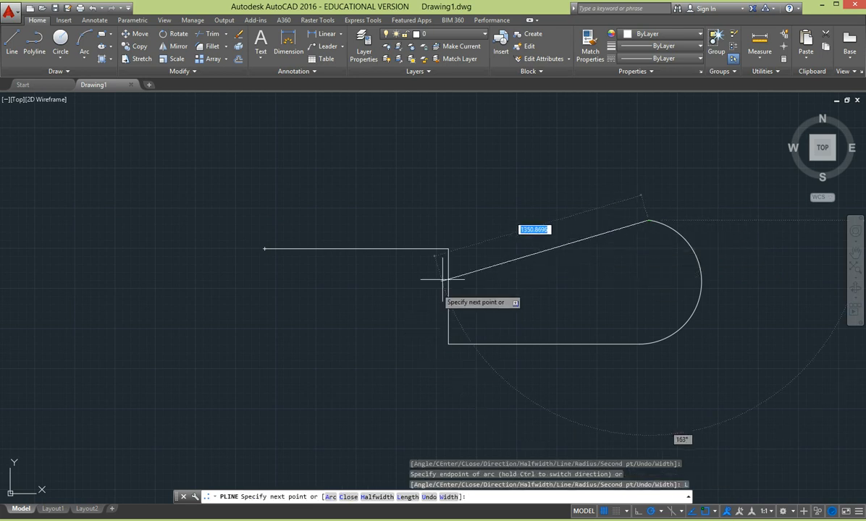
click(454, 220)
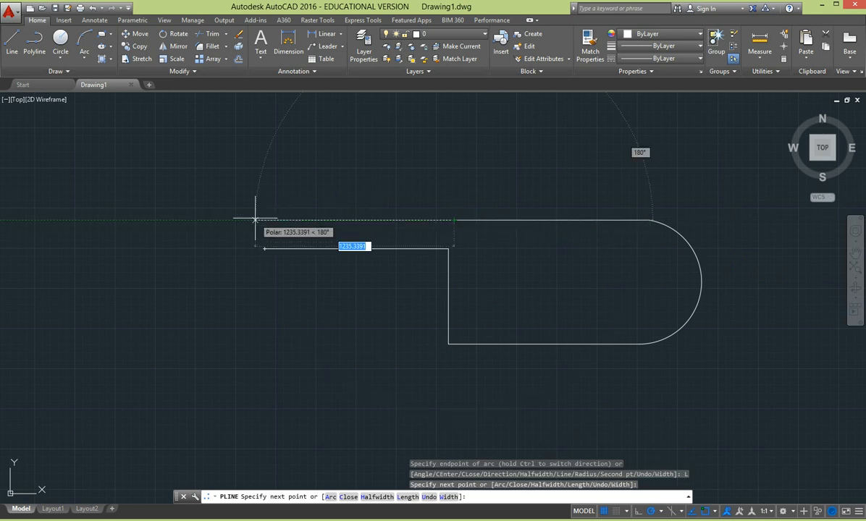
click(293, 220)
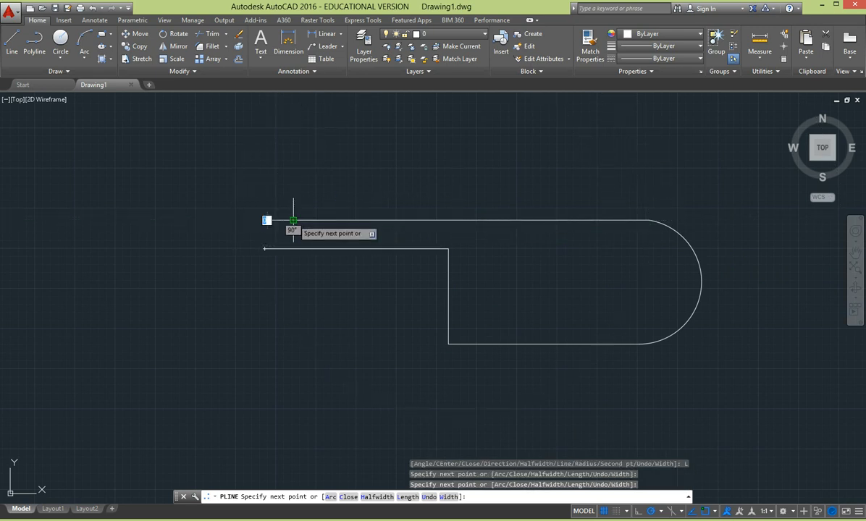
text(c)
key(Return)
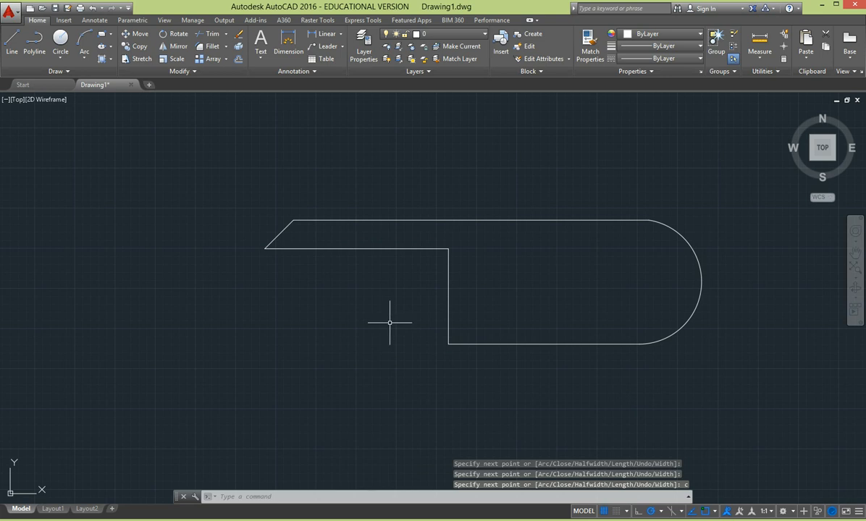
- Select the closed polyline and switch the view to SE Isometric
click(469, 218)
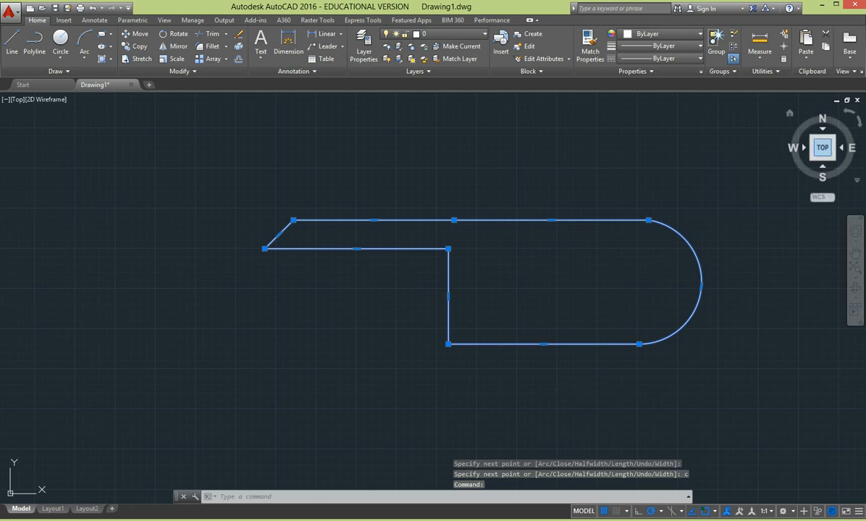
click(833, 157)
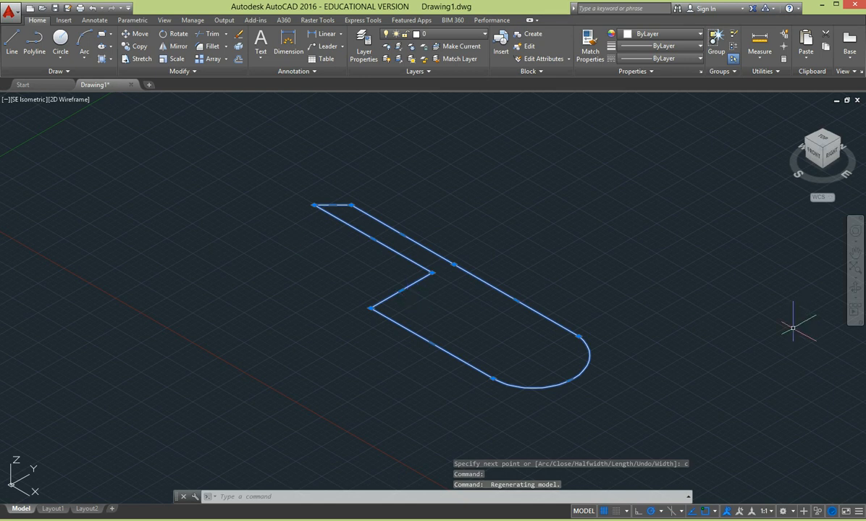
text(extrude)
key(Return)
key(Escape)
click(89, 442)
key(Escape)
key(Escape)
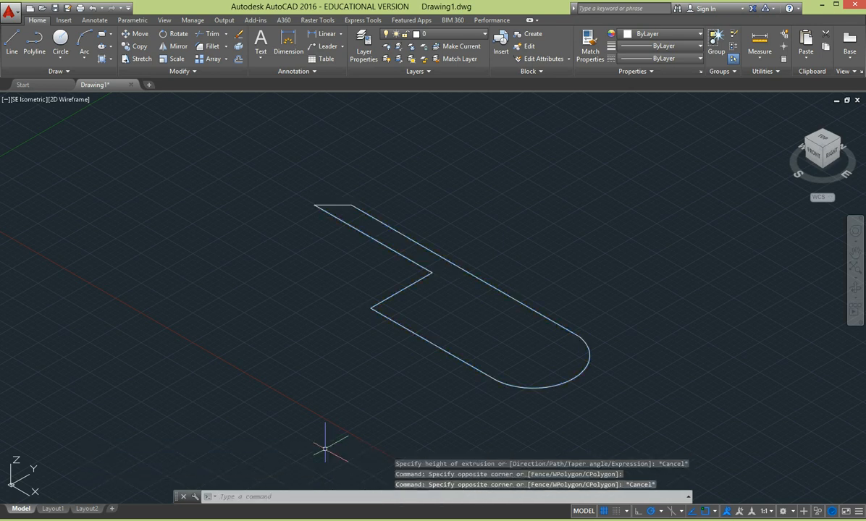
- Extrude the closed polyline upward into a solid, picking the height freehand
text(extrud)
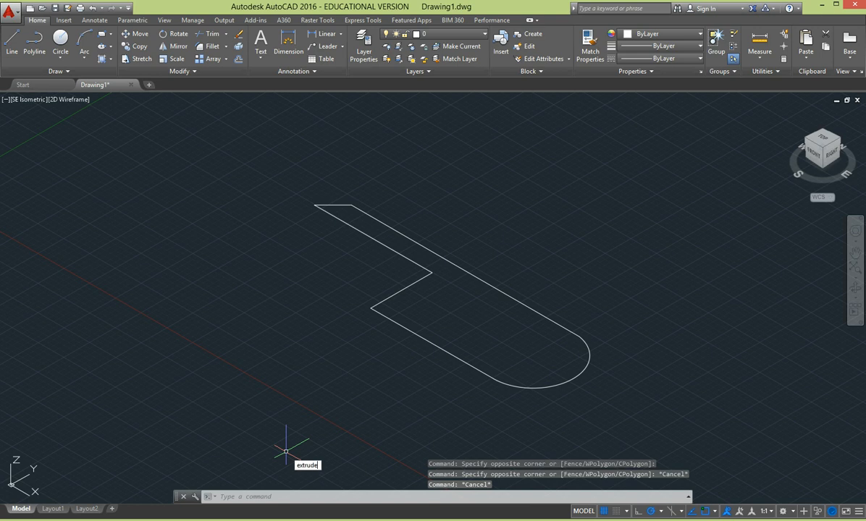
text(e)
key(Return)
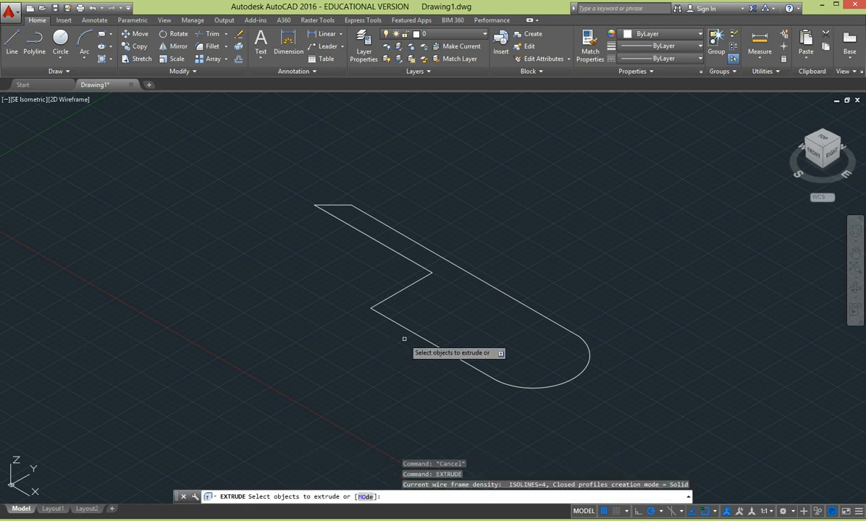
click(445, 350)
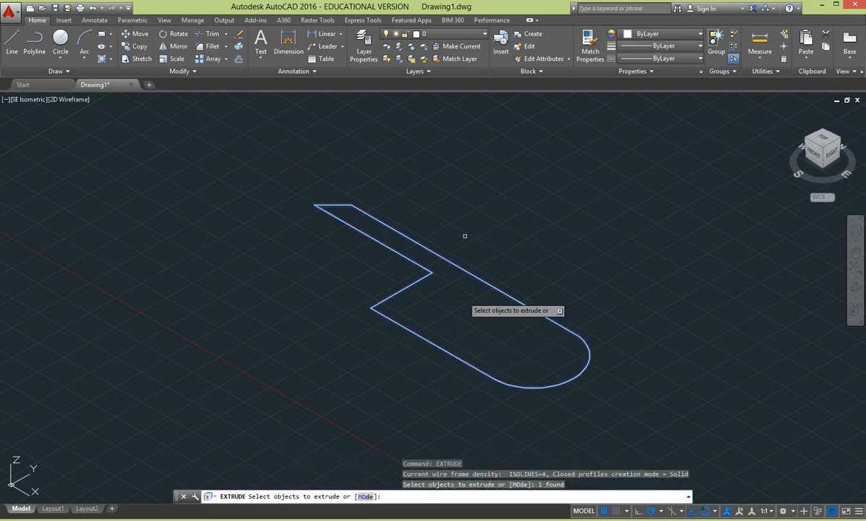
key(Return)
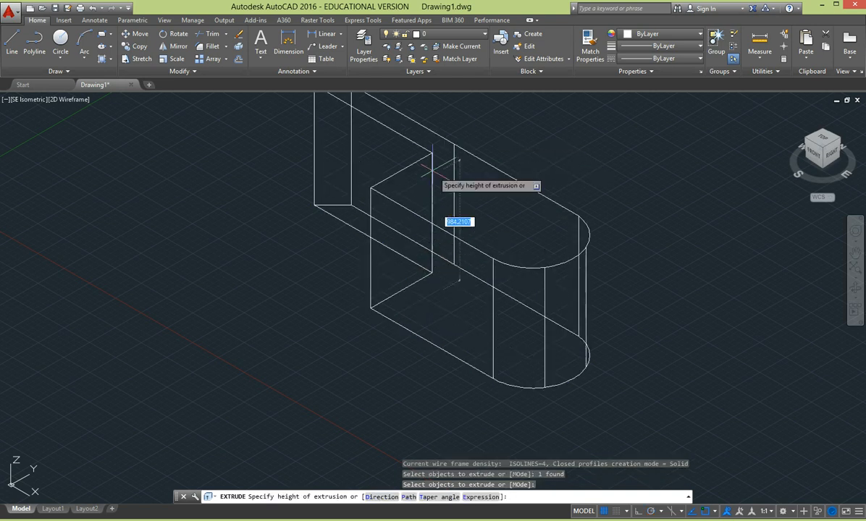
click(459, 175)
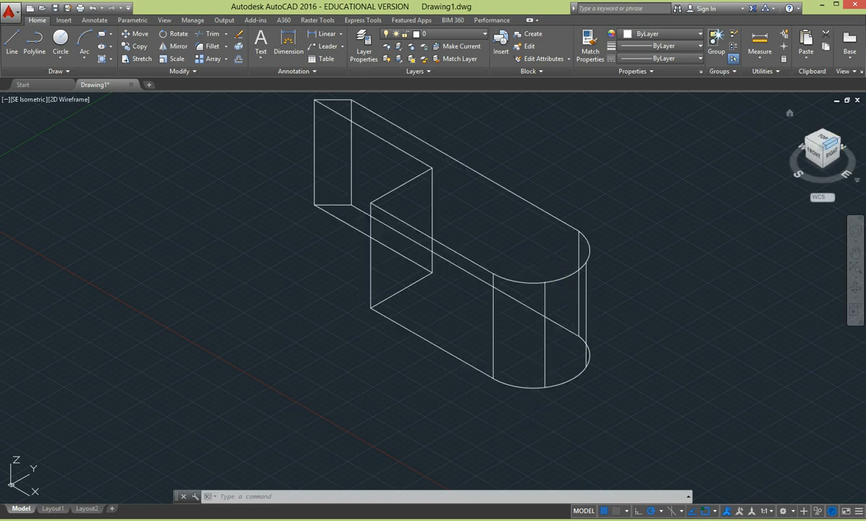
- In the Top view, draw a tapered horizontal polyline segment above the solid, with starting width 10 and a much larger ending width picked freehand
click(821, 137)
scroll(391, 361, down, 5)
middle_drag(392, 365, 397, 396)
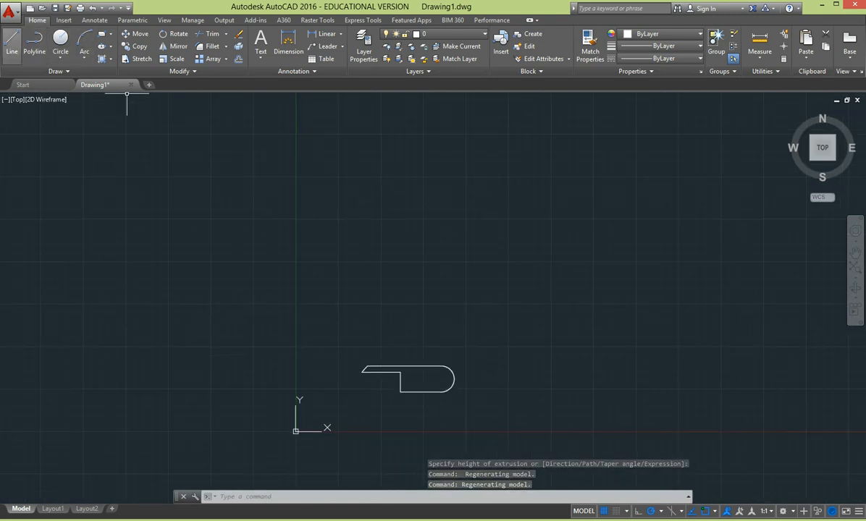
click(34, 43)
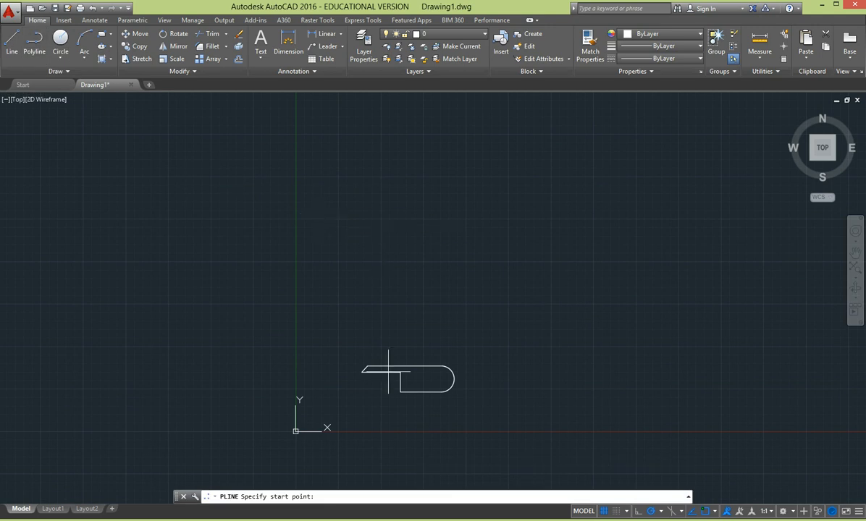
click(410, 223)
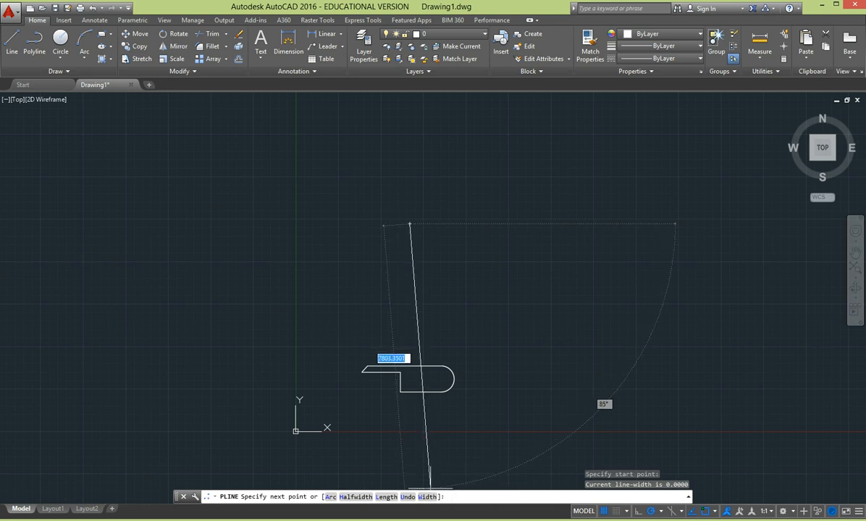
click(427, 497)
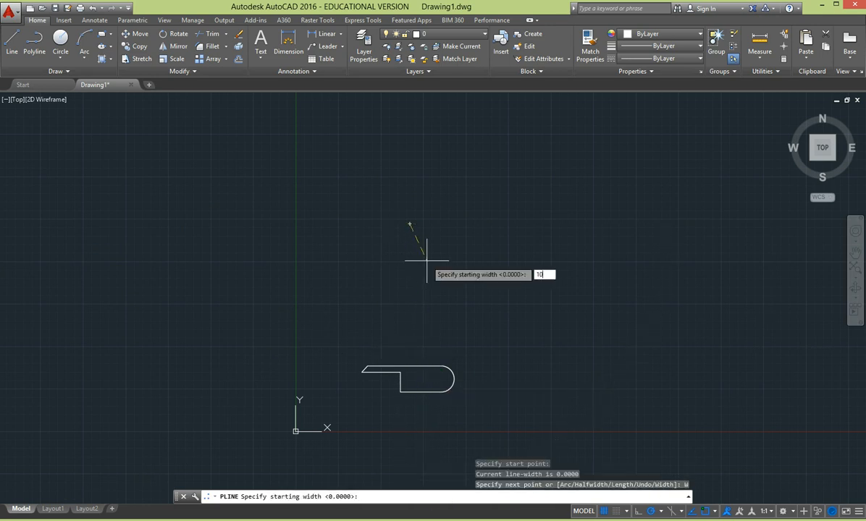
text(10)
key(Return)
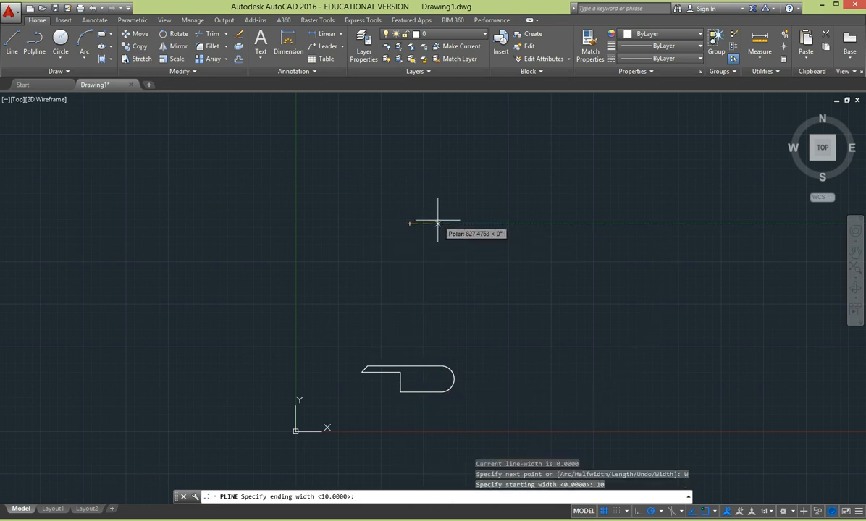
click(506, 229)
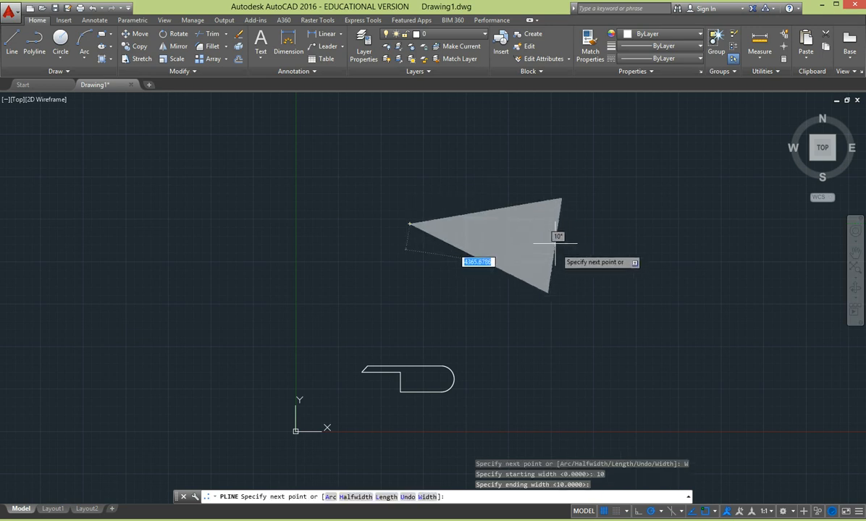
click(571, 224)
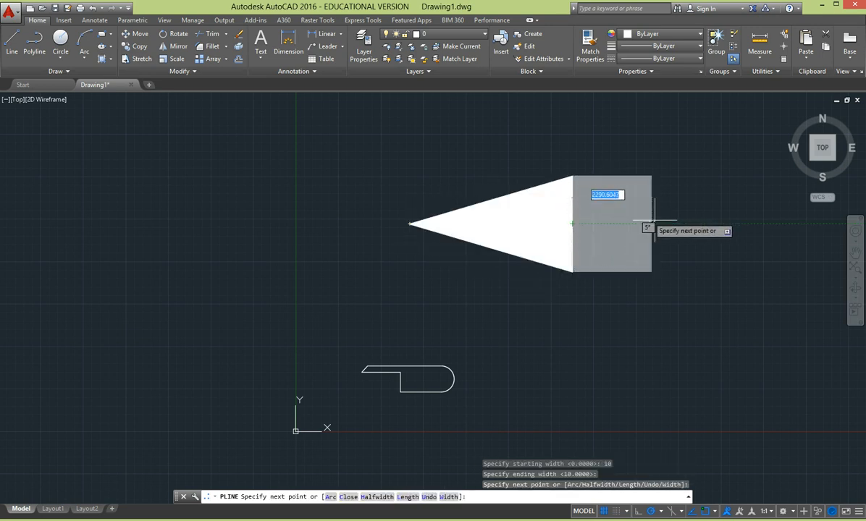
- Continue the wide polyline with a horizontal, a downward vertical and two diagonal segments, and close it back to its start point
click(700, 224)
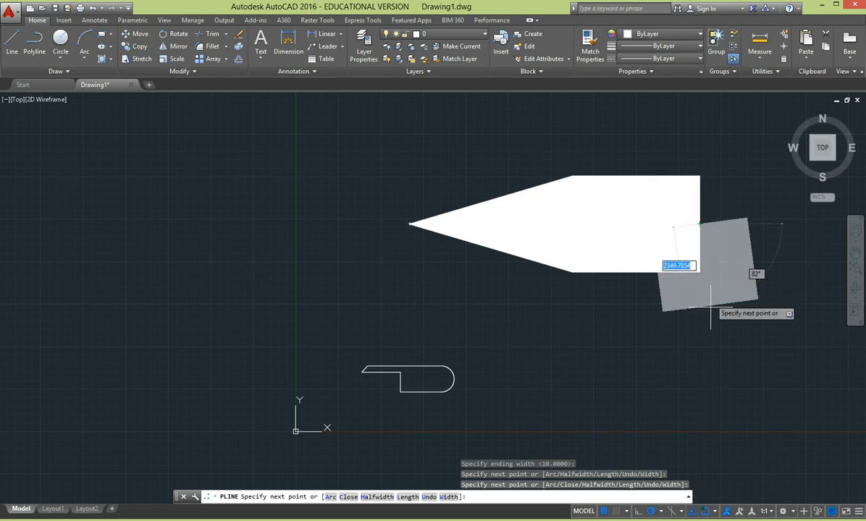
click(699, 376)
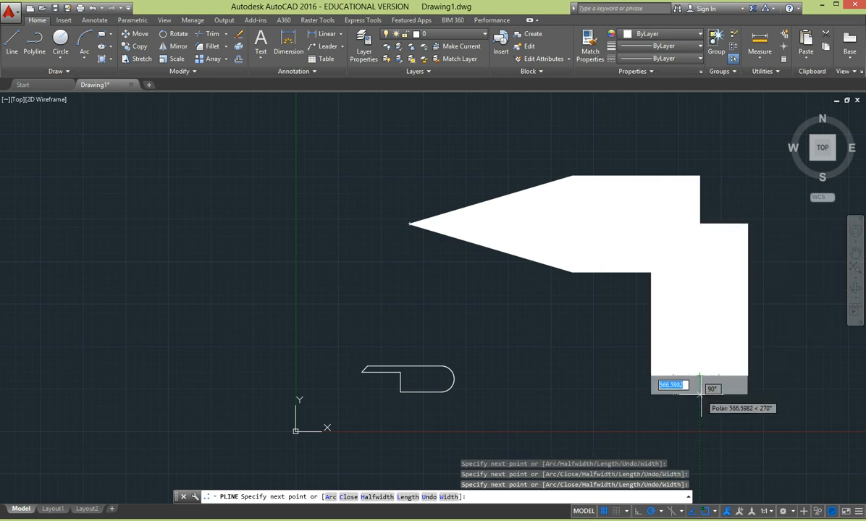
scroll(700, 393, down, 5)
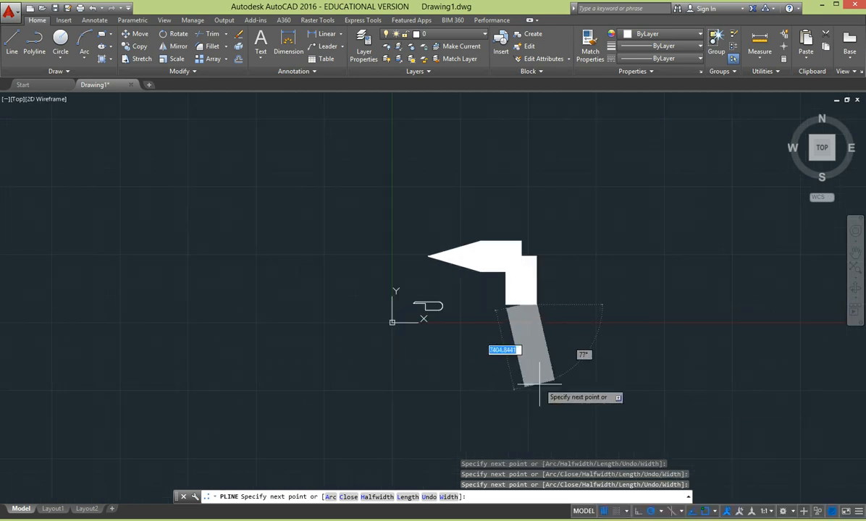
click(437, 394)
click(239, 244)
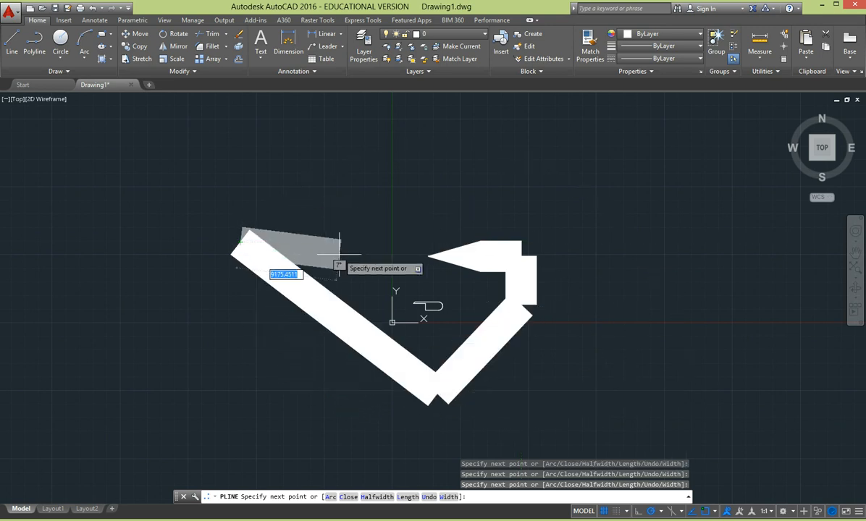
text(c)
key(Return)
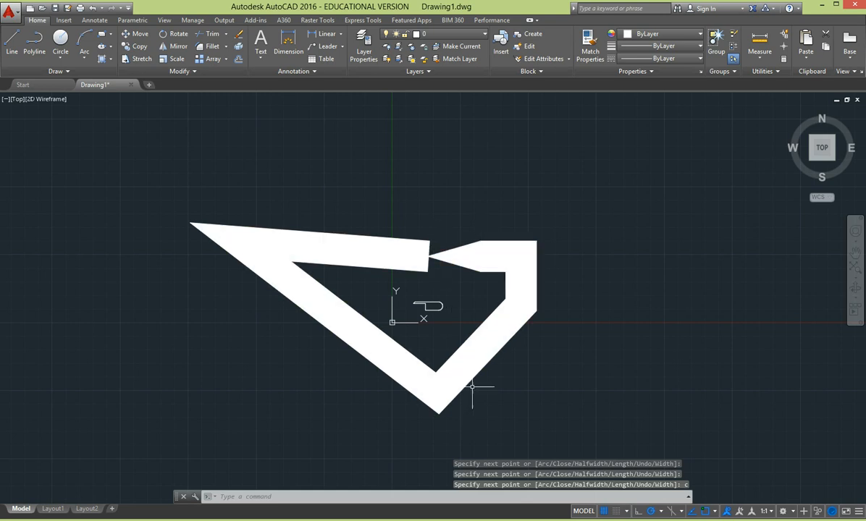
click(450, 357)
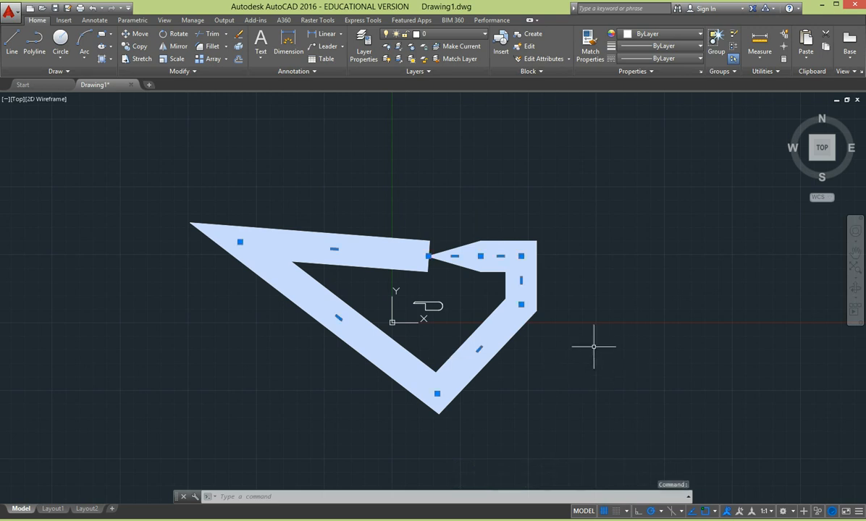
key(Escape)
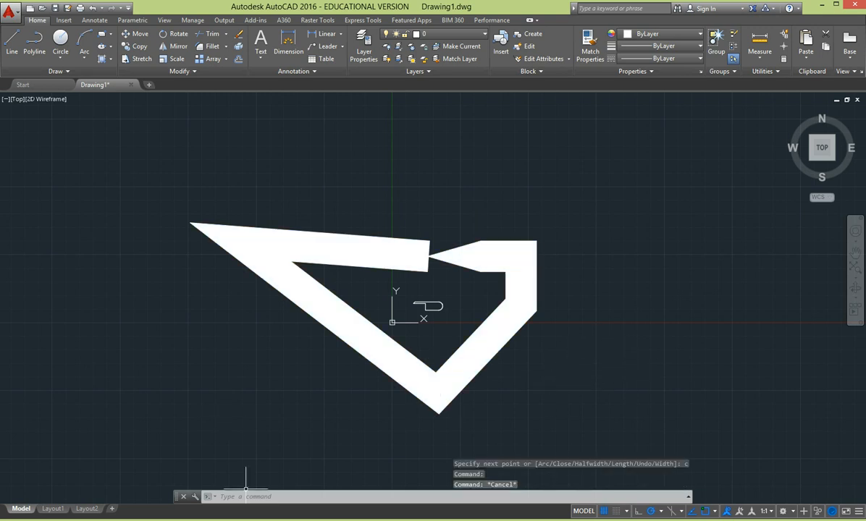
- Set the FILL mode to OFF
text(fill)
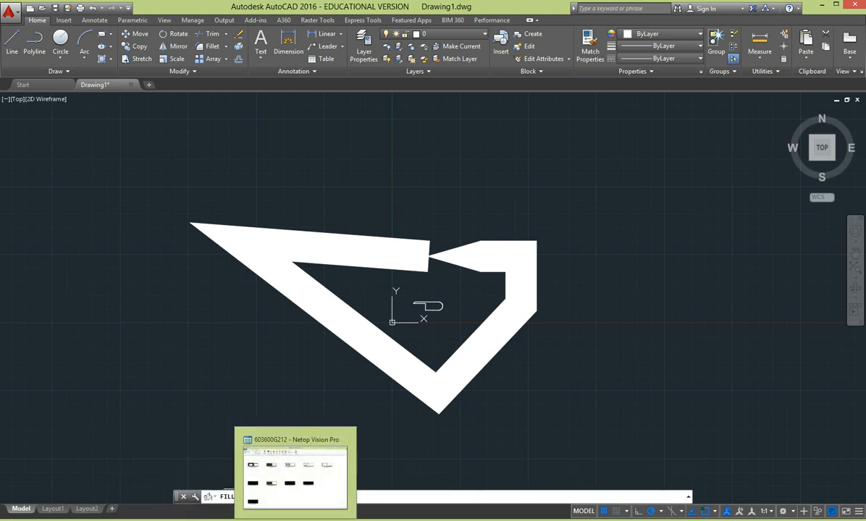
key(Return)
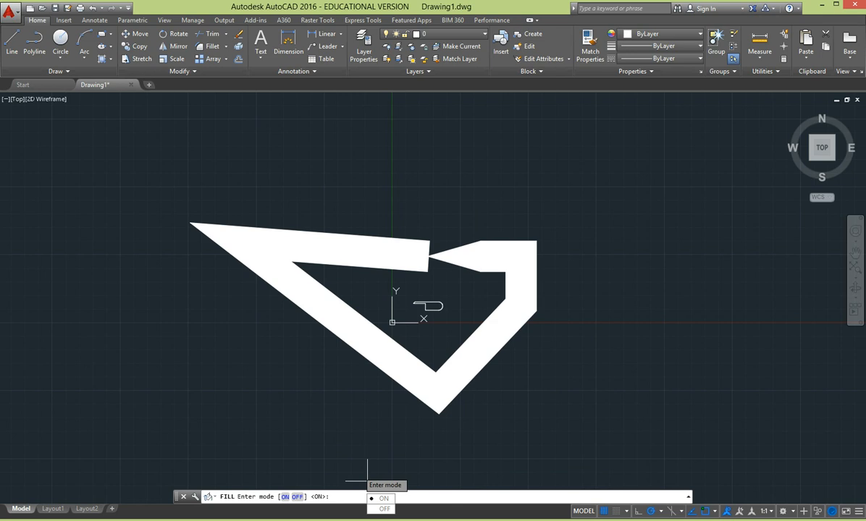
click(298, 497)
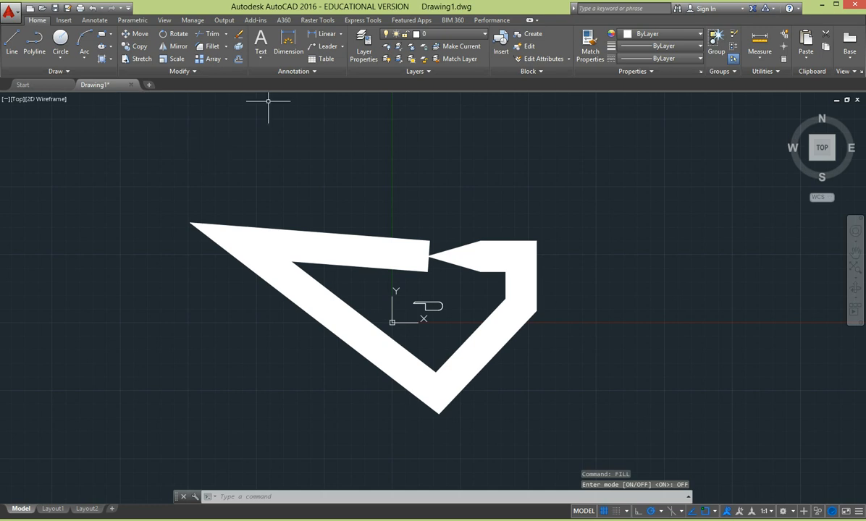
- Draw an open wide polyline of three diagonal segments in a zigzag to the right of the filled shape
text(pl)
key(Return)
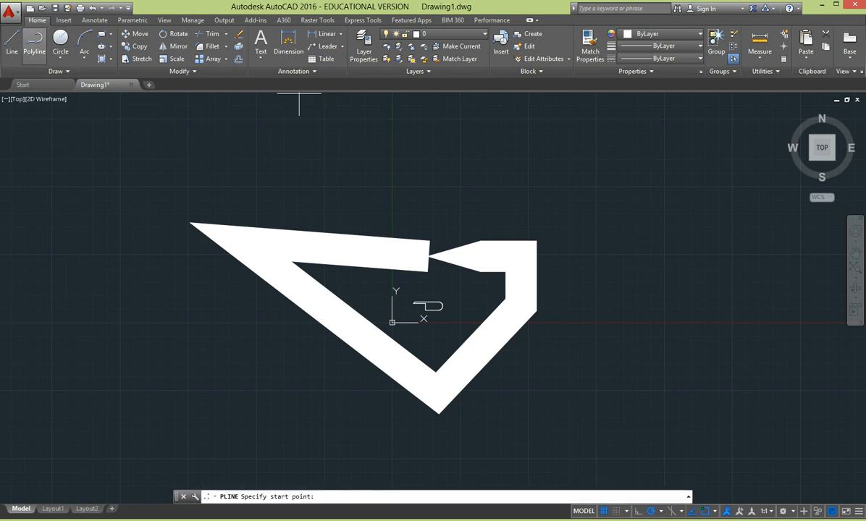
click(537, 164)
click(659, 262)
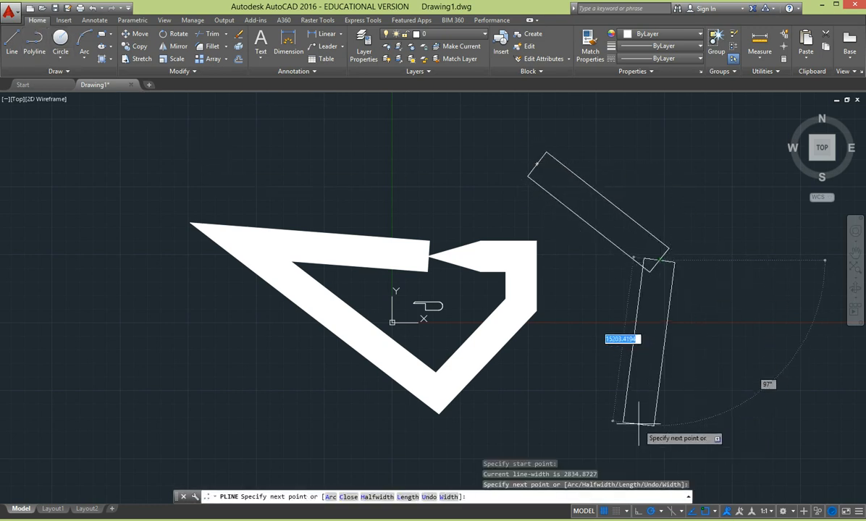
click(630, 417)
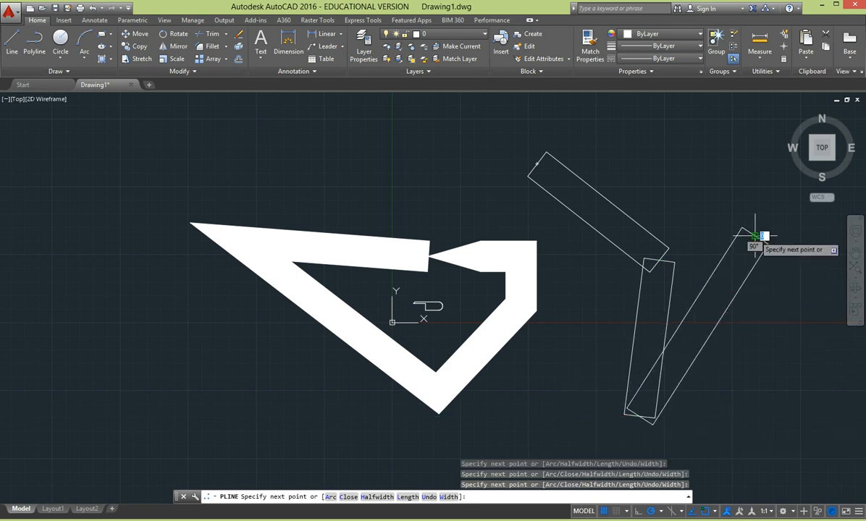
click(755, 236)
key(Escape)
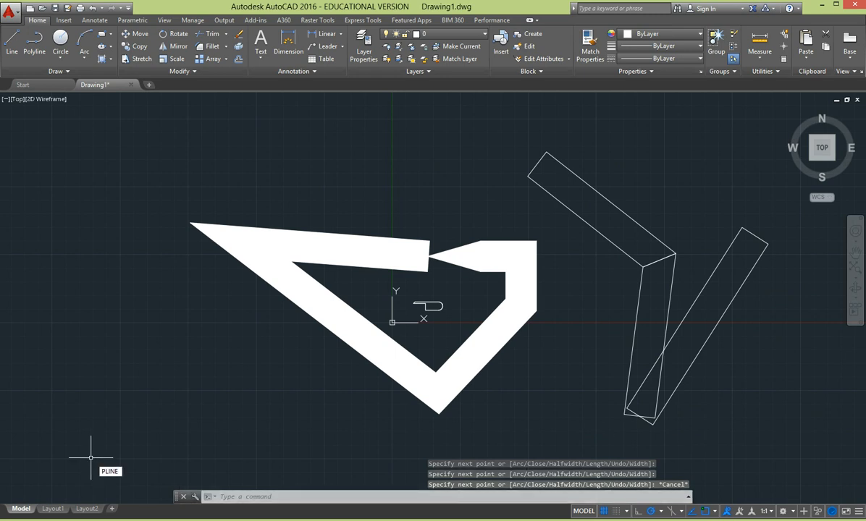
- Set the FILL mode to ON
text(FILL)
key(Return)
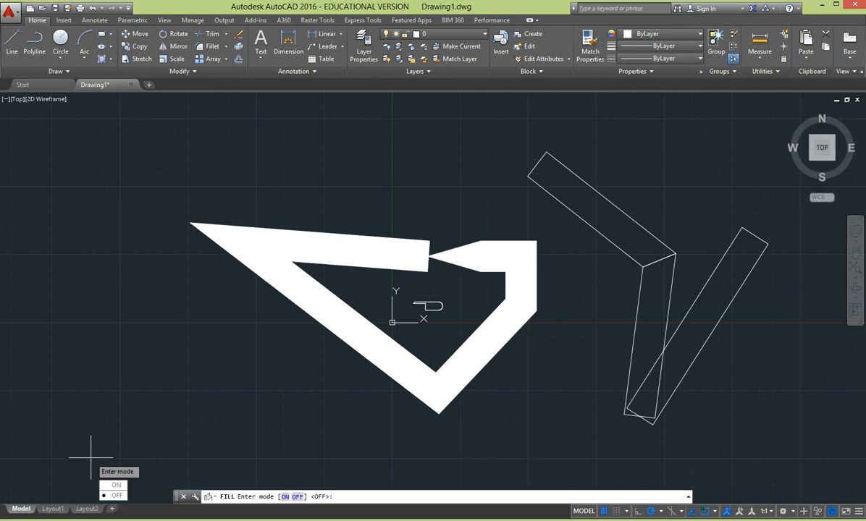
text(ON)
key(Return)
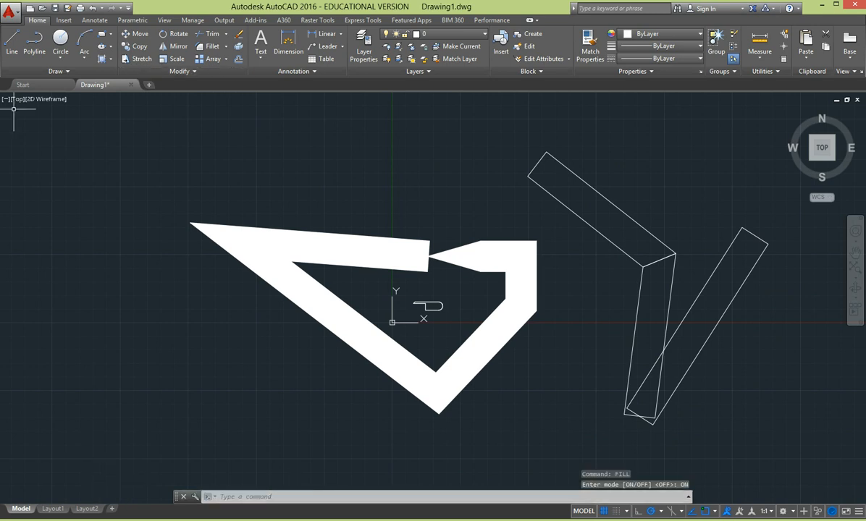
click(34, 43)
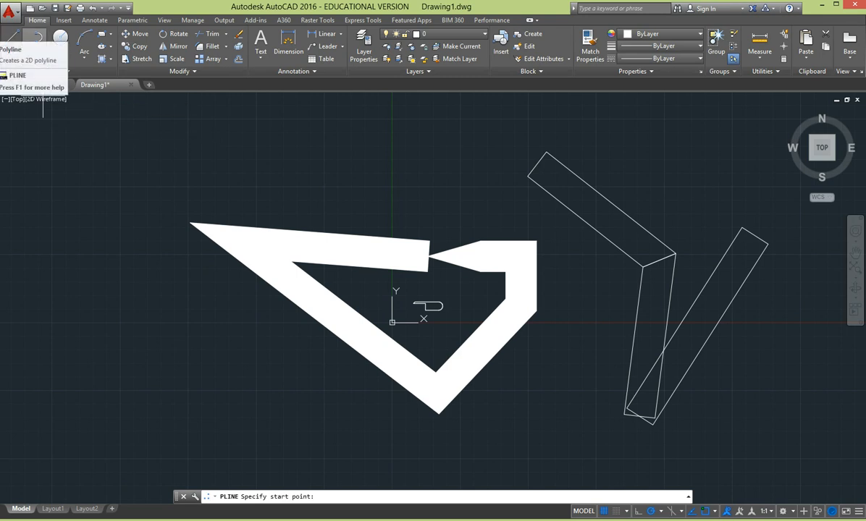
click(34, 42)
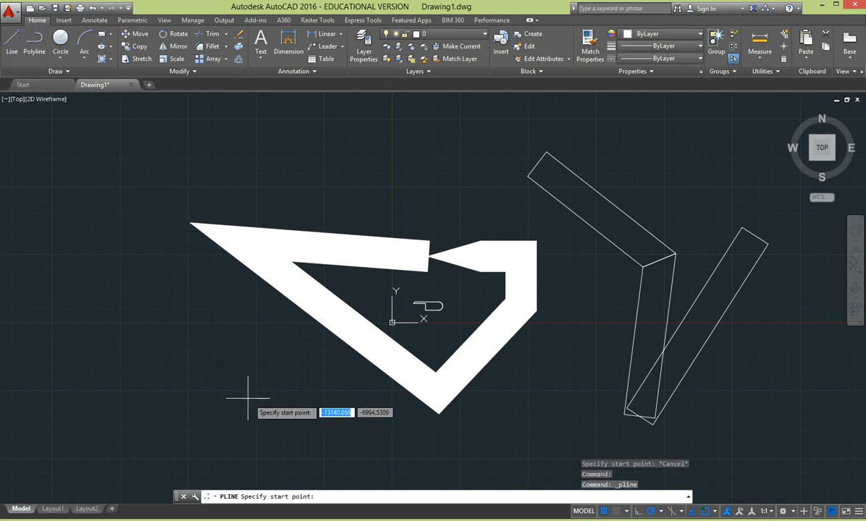
click(191, 160)
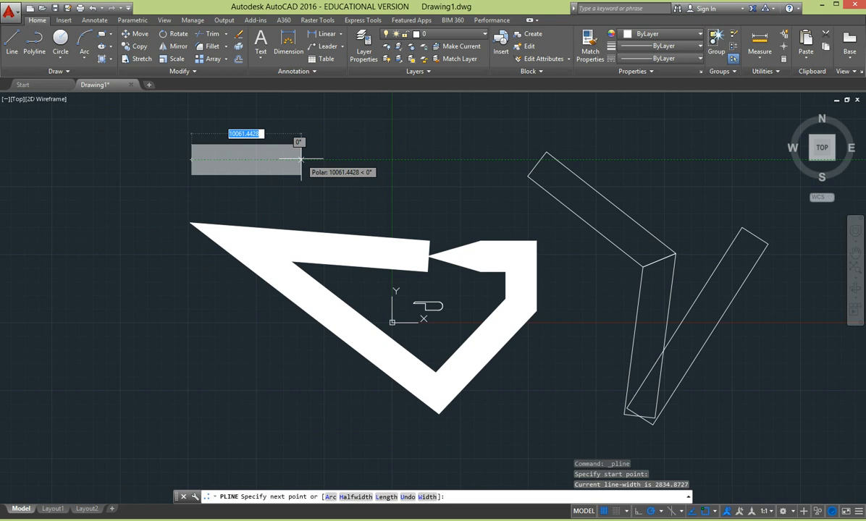
text(w)
key(Return)
text(0)
key(Return)
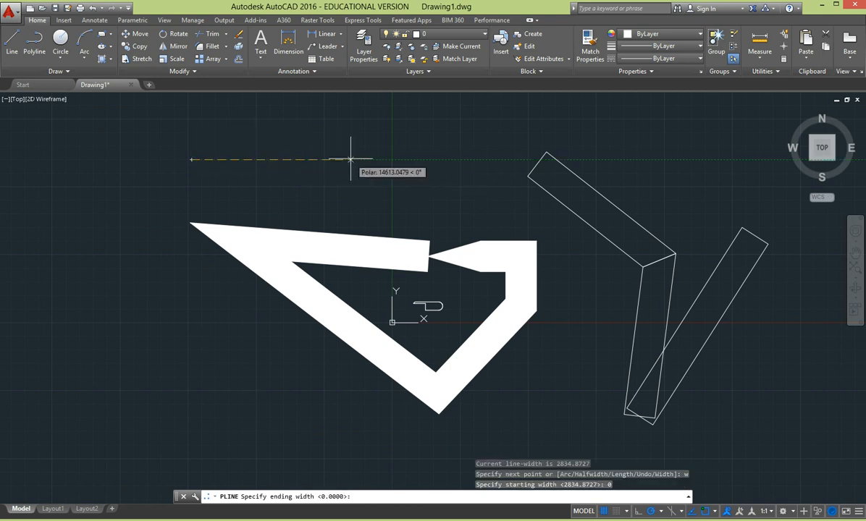
click(350, 154)
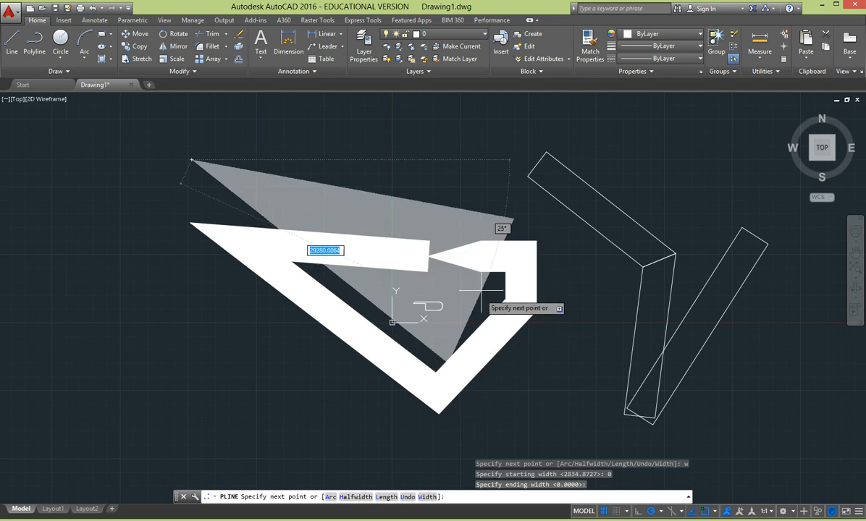
key(Escape)
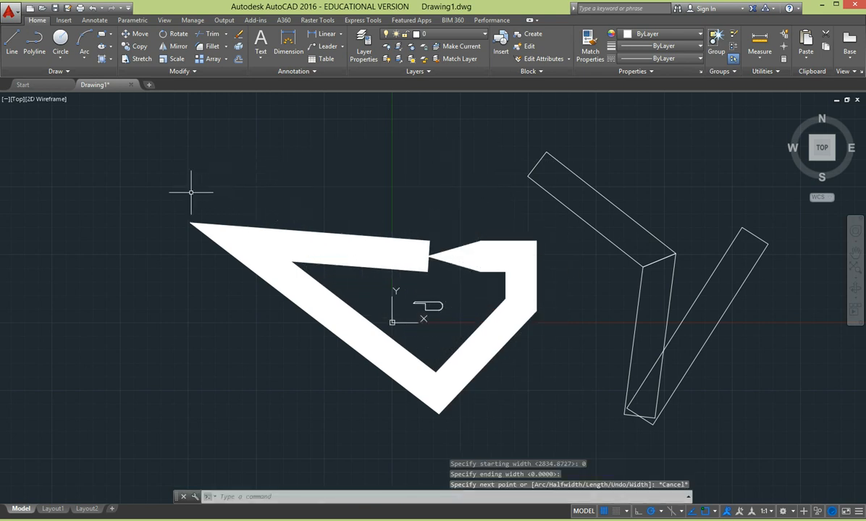
- Start a new polyline above the filled shape and draw a horizontal segment with starting and ending width 0
click(34, 42)
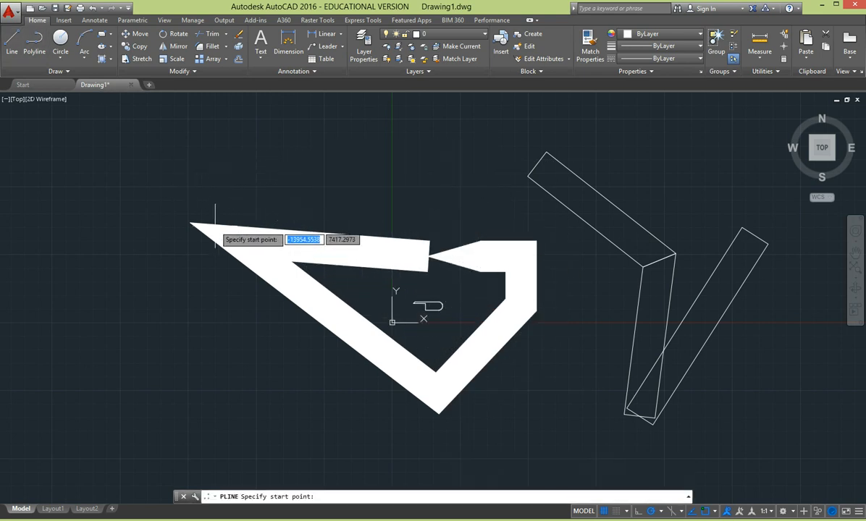
click(252, 145)
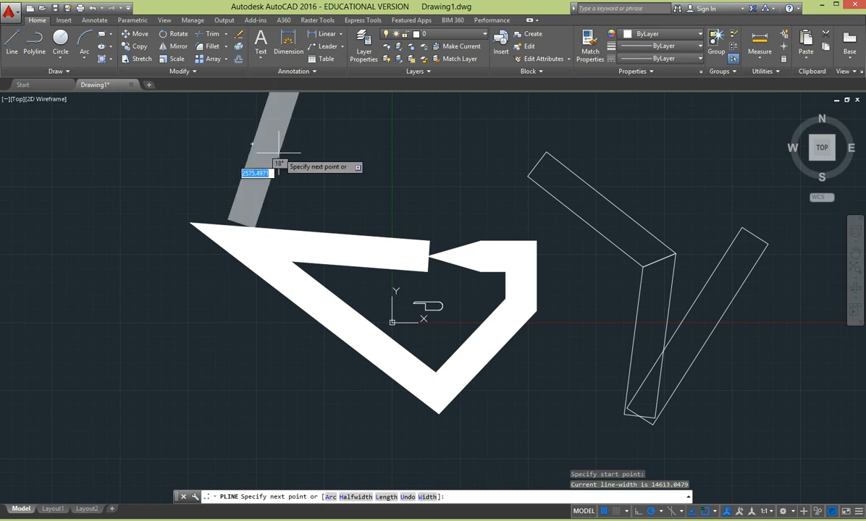
text(w)
key(Return)
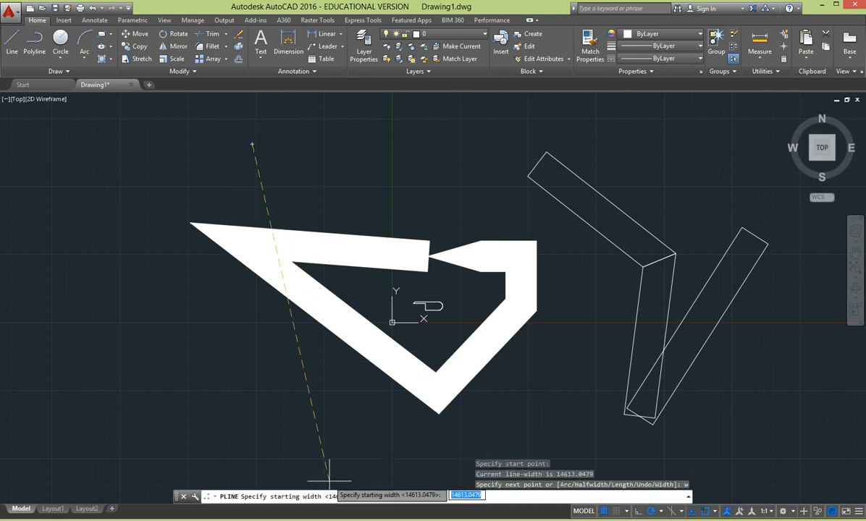
text(0)
key(Return)
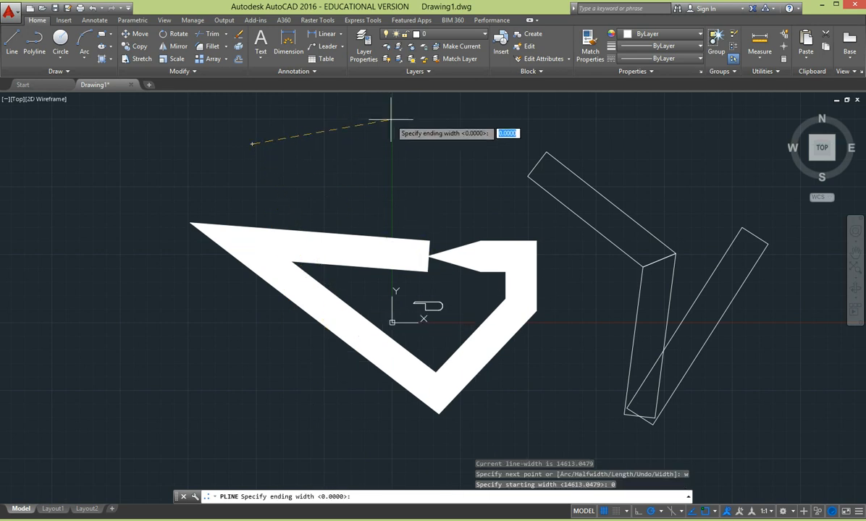
key(Return)
click(394, 144)
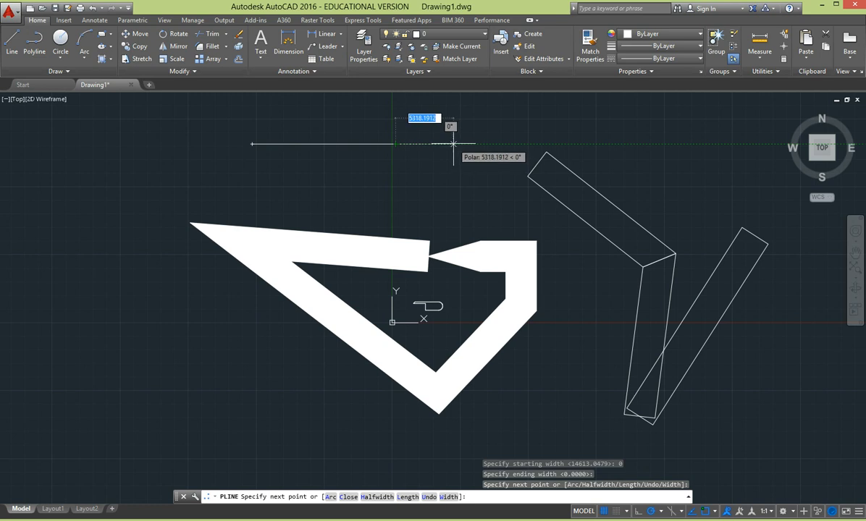
- Continue the polyline horizontally with a shorter tapered segment, starting width 50 and ending width 0, and end it there
text(w)
key(Return)
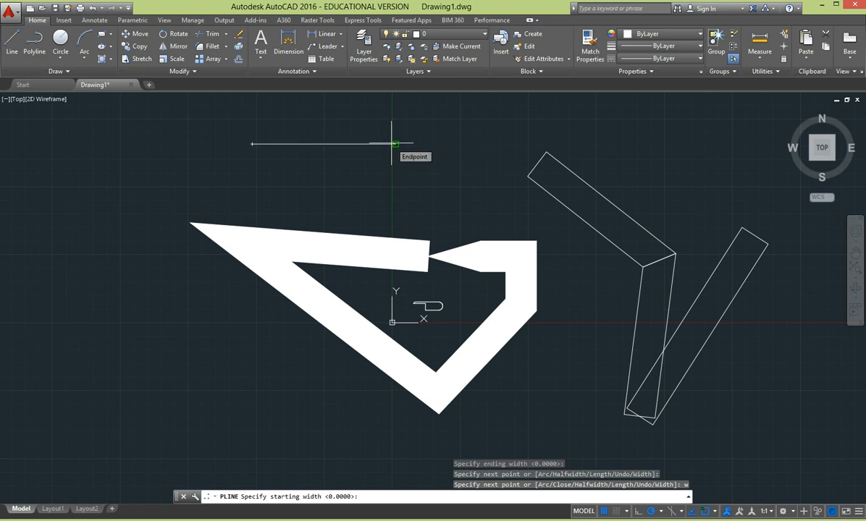
text(5)
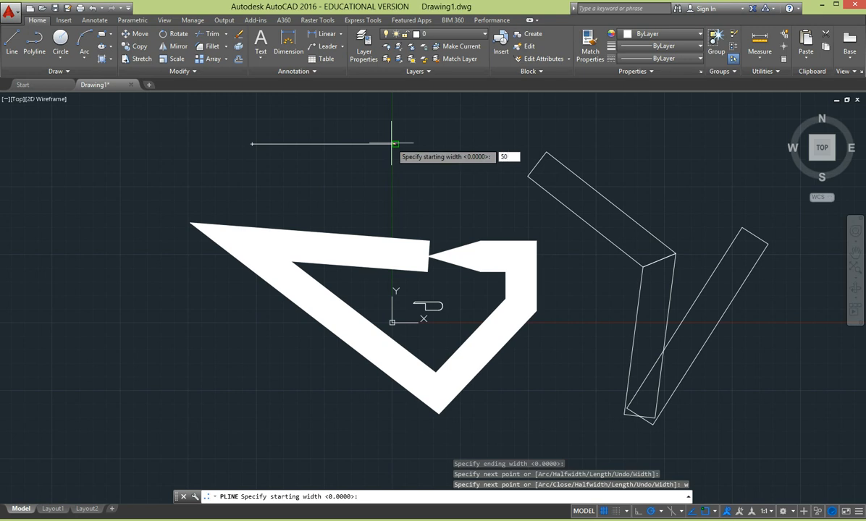
text(0)
key(Return)
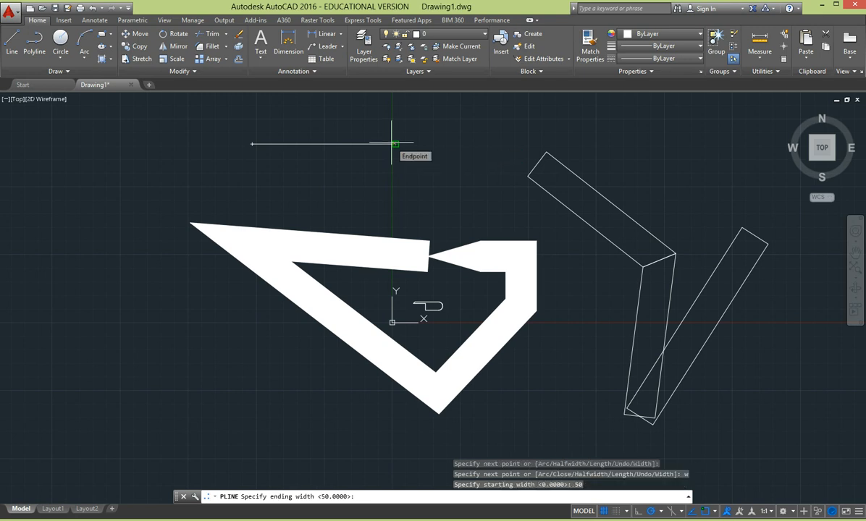
text(0)
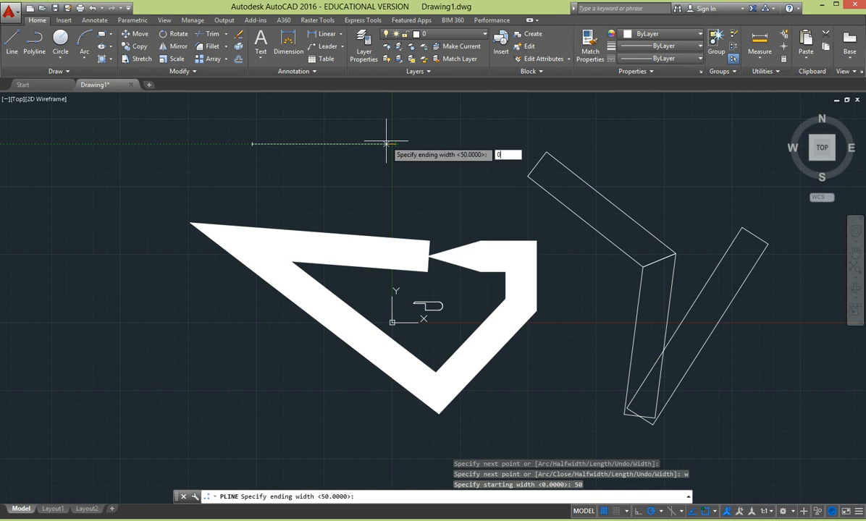
key(Return)
click(445, 144)
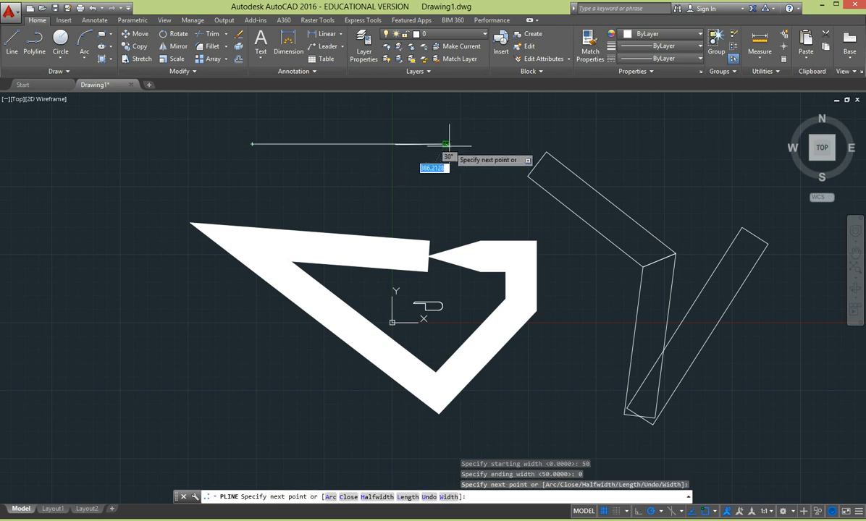
scroll(446, 143, up, 5)
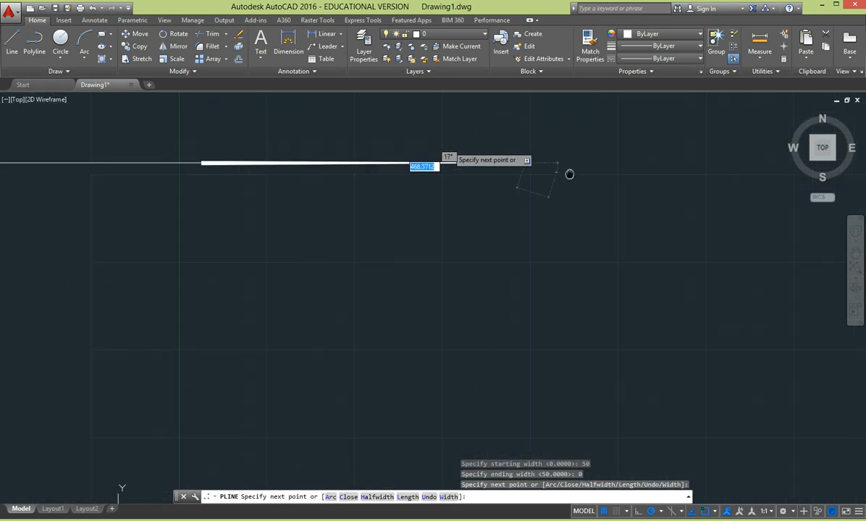
middle_drag(456, 153, 677, 228)
key(Escape)
scroll(373, 212, up, 6)
mouse_move(469, 227)
middle_down()
mouse_move(58, 294)
mouse_move(61, 280)
middle_up()
scroll(348, 257, down, 6)
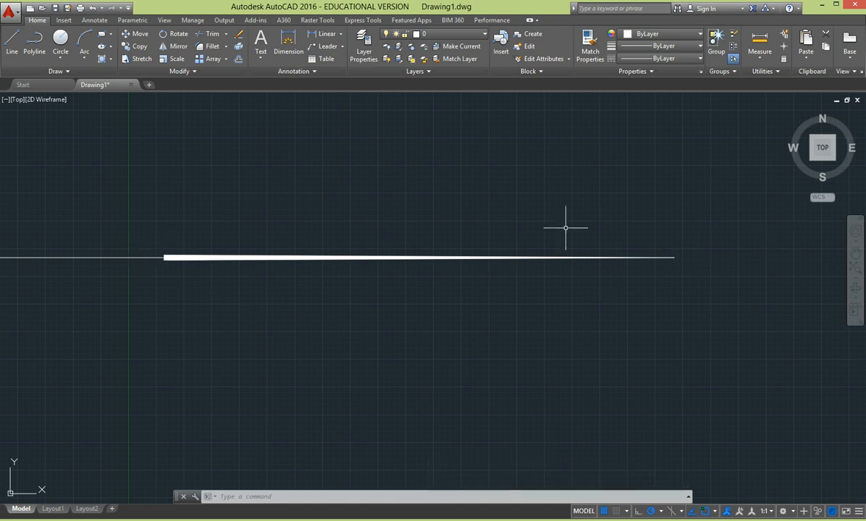
- Draw a donut with inside diameter 50 and outside diameter 150 in the empty area to the upper right of the polylines
scroll(317, 324, down, 8)
middle_drag(315, 323, 242, 342)
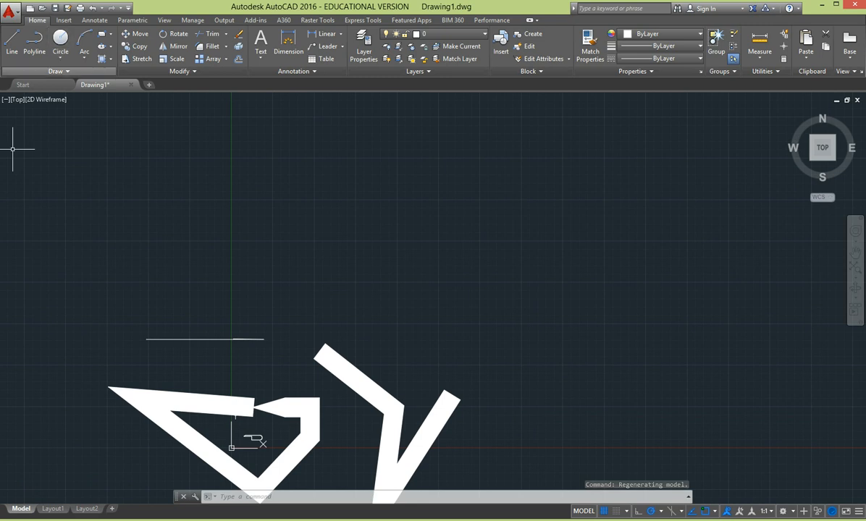
click(55, 71)
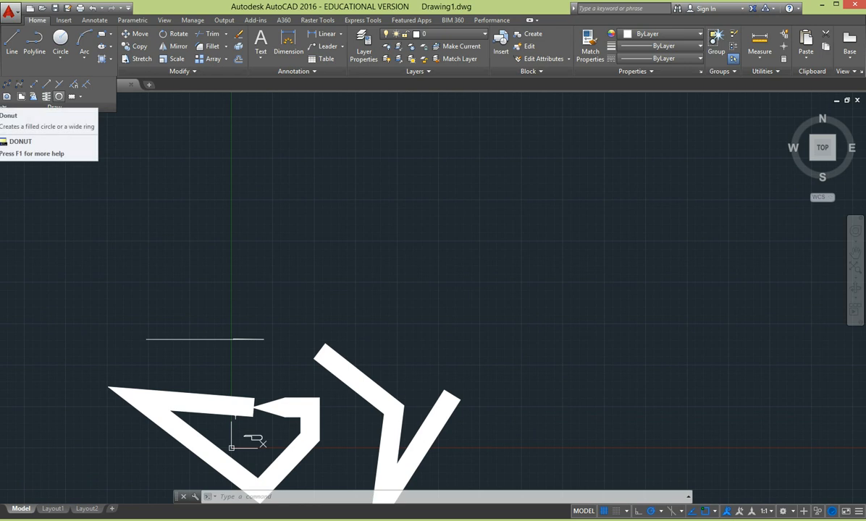
click(60, 96)
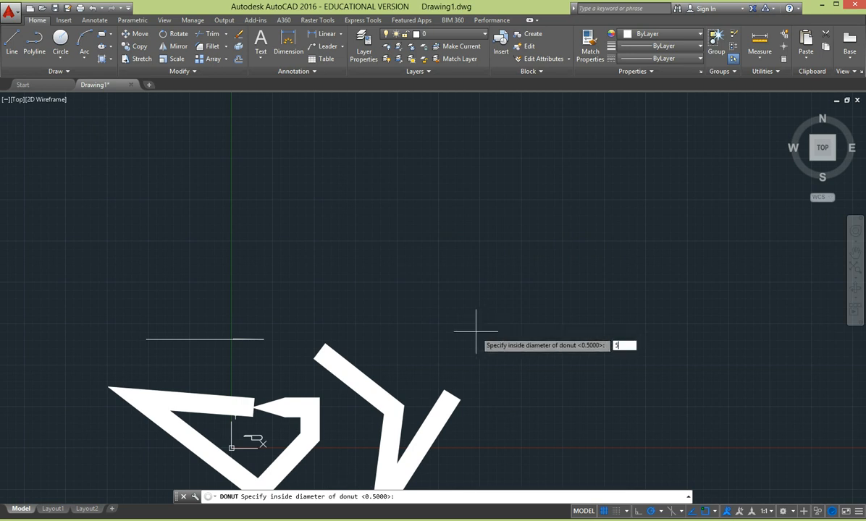
key(Return)
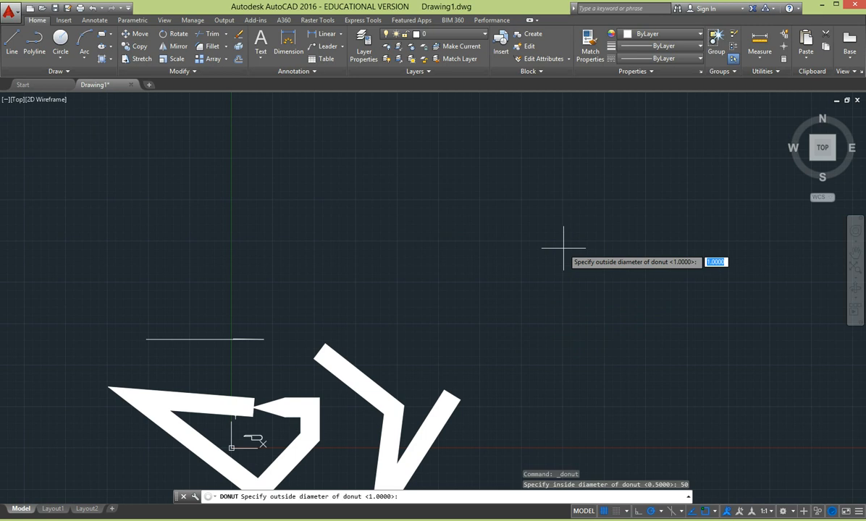
key(Return)
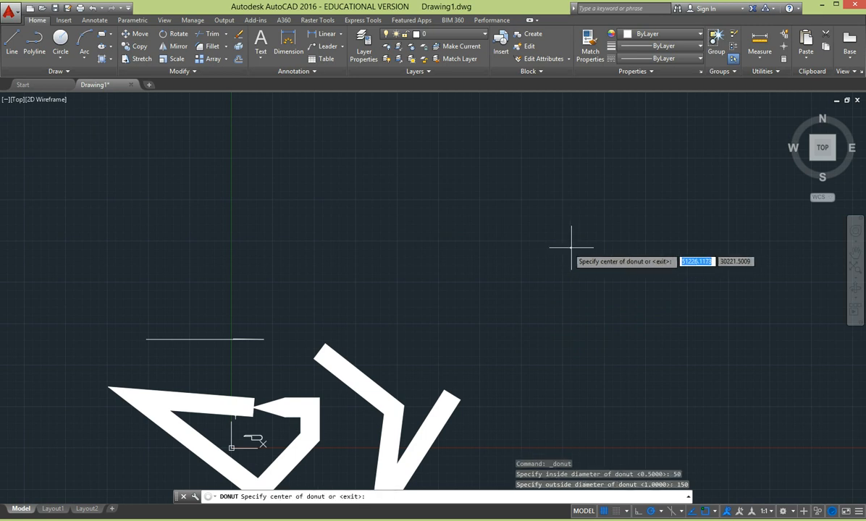
scroll(531, 278, up, 8)
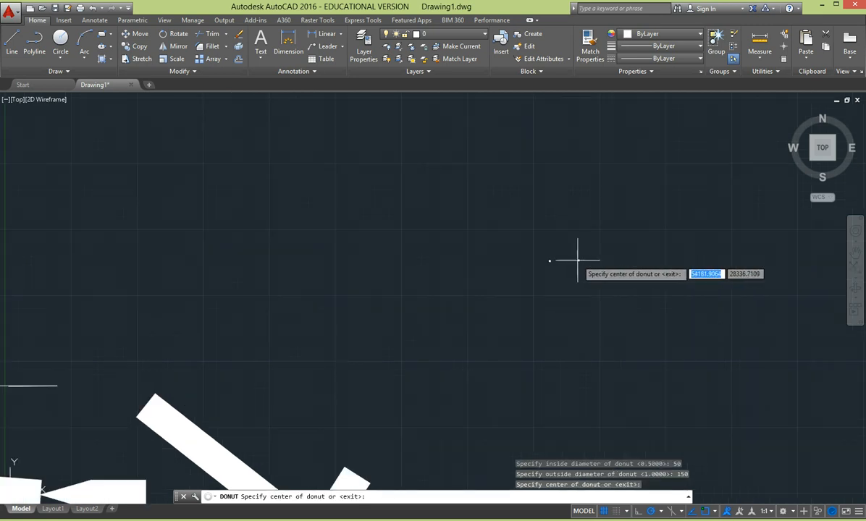
click(522, 281)
mouse_move(560, 391)
middle_down()
mouse_move(284, 402)
mouse_move(269, 370)
middle_up()
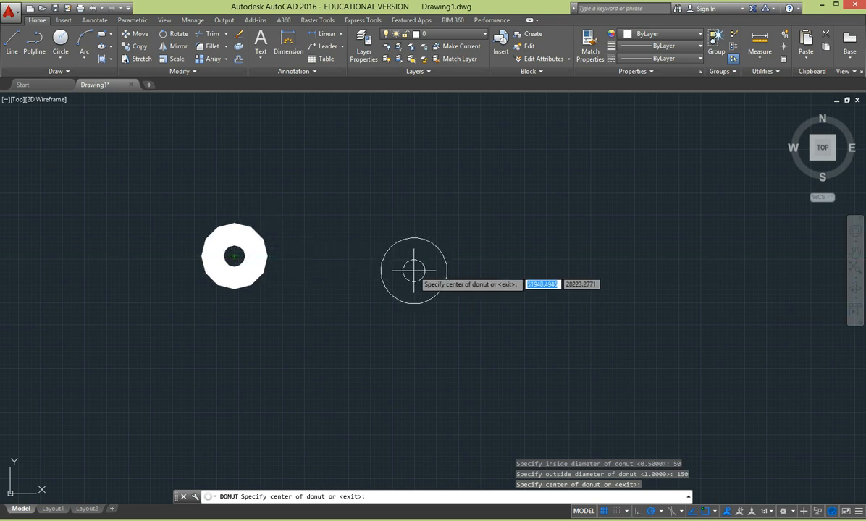
key(Escape)
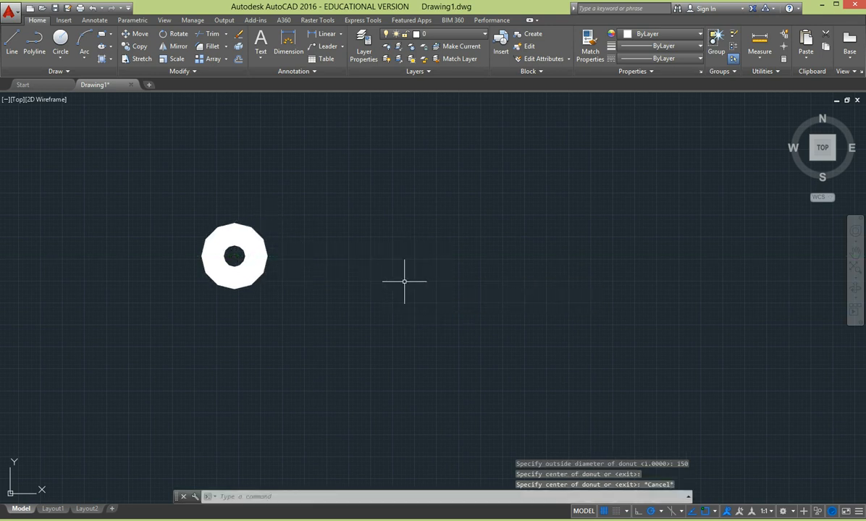
key(Return)
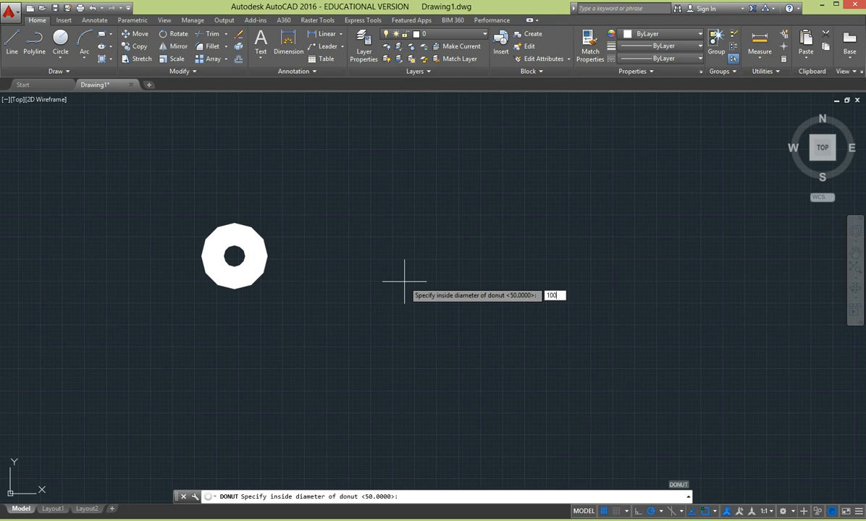
key(Return)
click(459, 265)
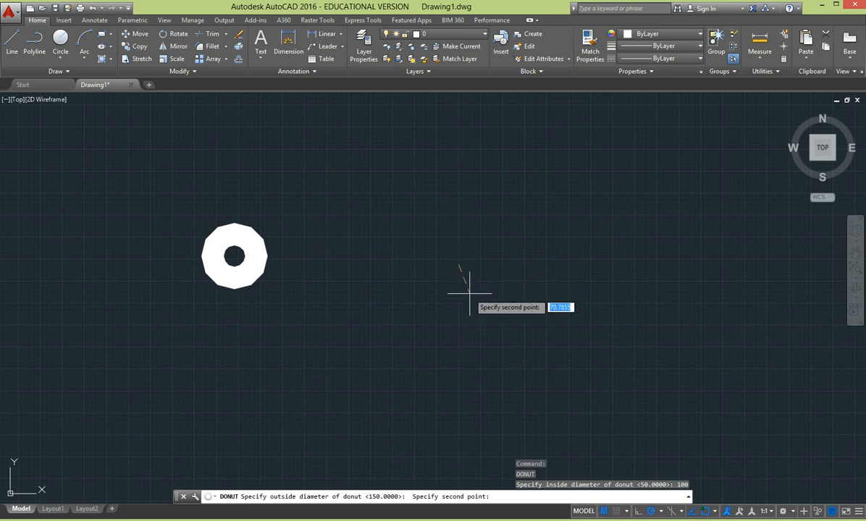
key(Escape)
- Draw a donut with inside diameter 100 and outside diameter 150 to the right of the existing donut
key(Return)
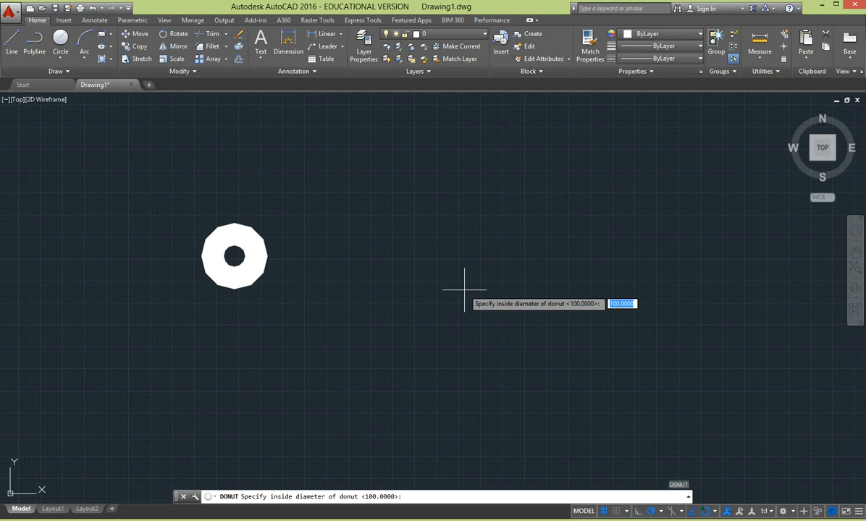
key(Return)
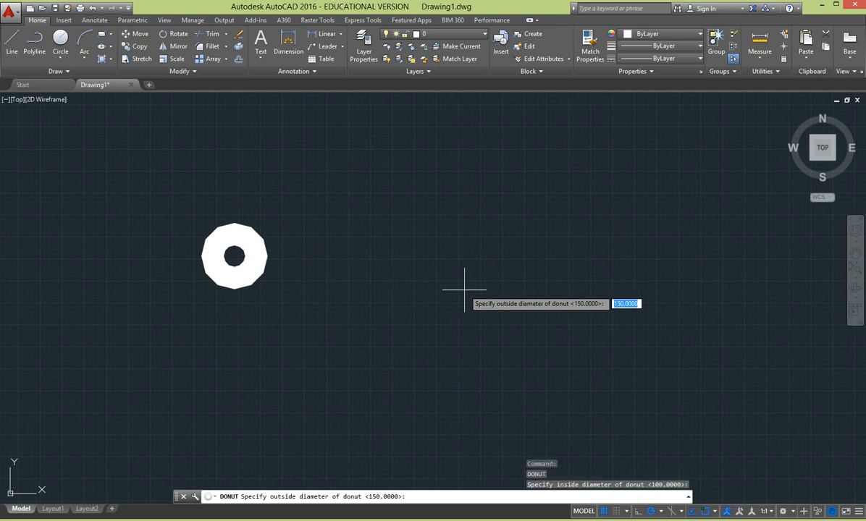
key(Return)
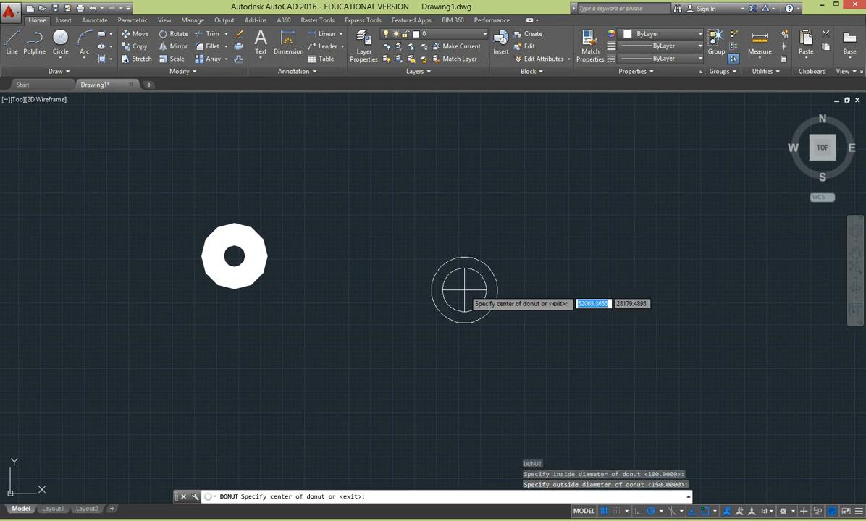
click(507, 252)
key(Escape)
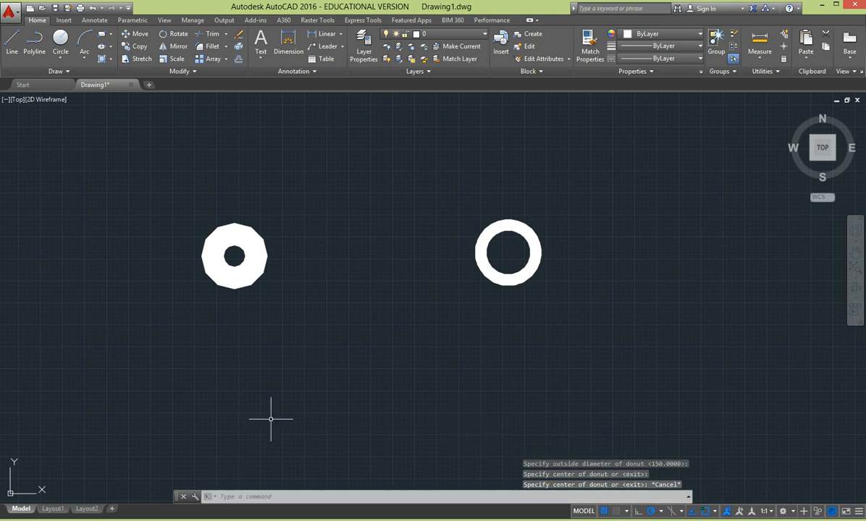
- Regenerate the drawing with REGEN to smooth the display of the donuts
text(rege)
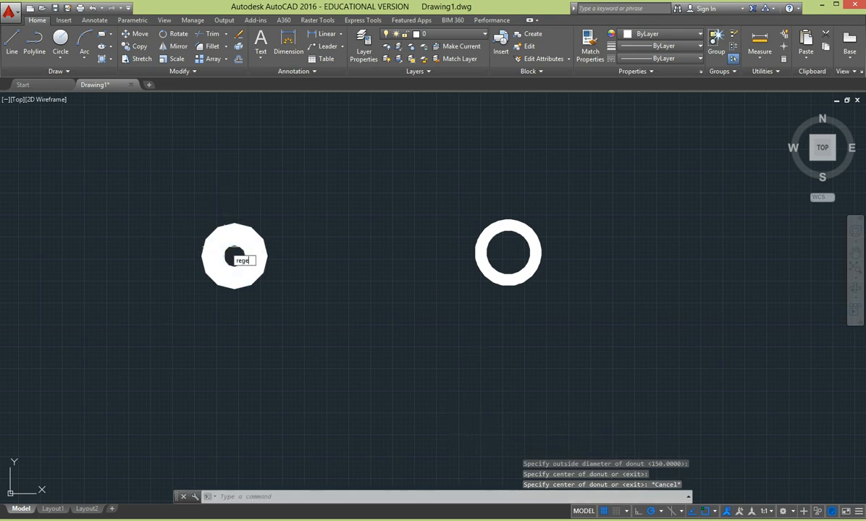
text(n)
key(Return)
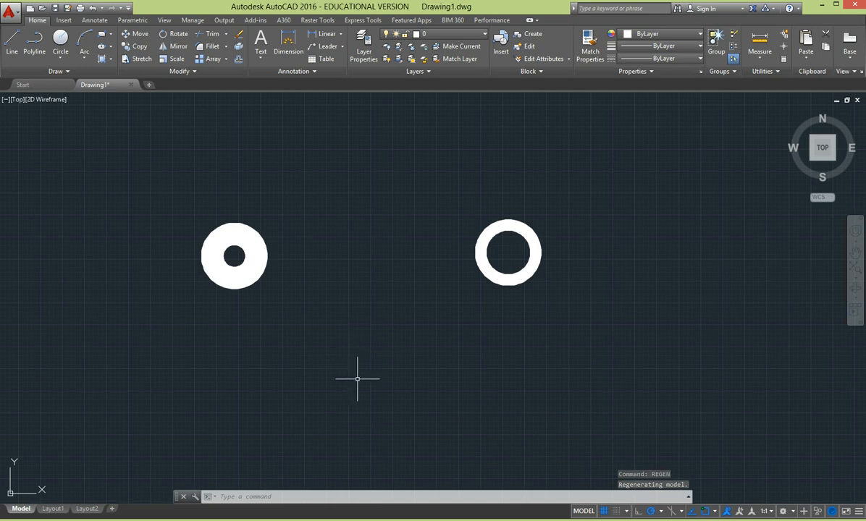
- Above the donuts, draw a horizontal line about 400 units long and a shorter vertical line down from its right end
mouse_move(429, 270)
middle_down()
mouse_move(435, 363)
mouse_move(453, 428)
middle_up()
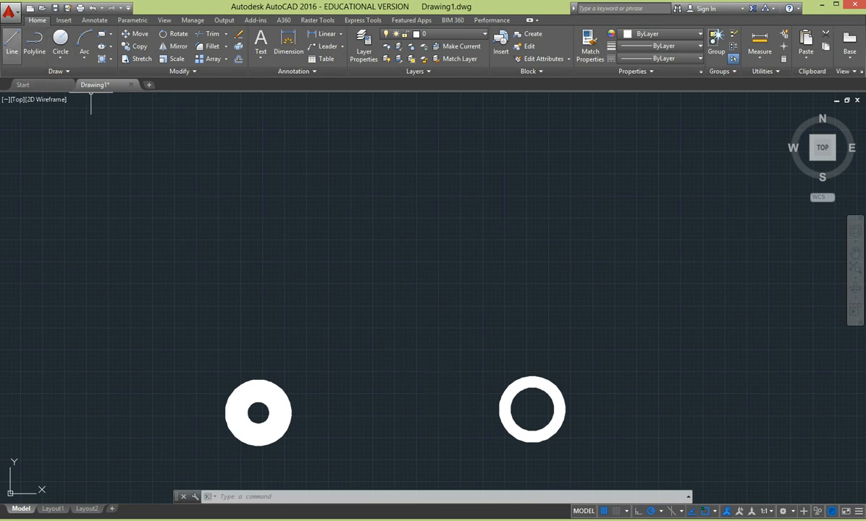
click(297, 159)
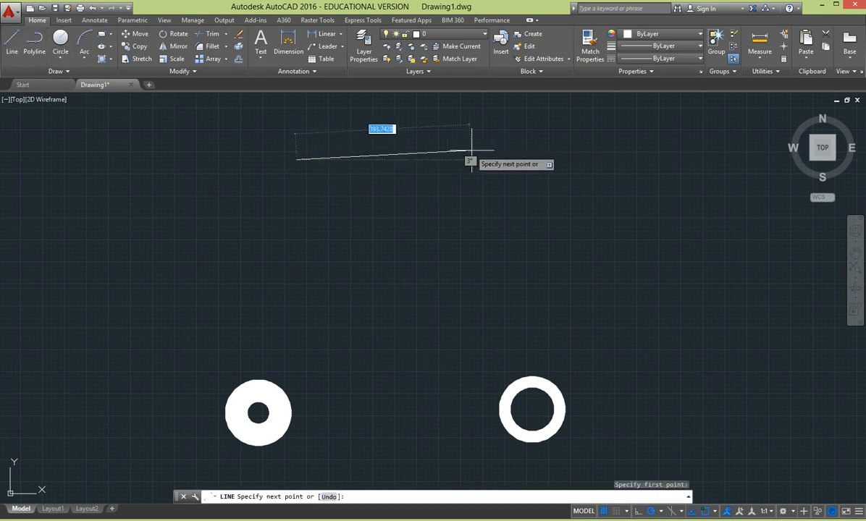
click(474, 160)
click(475, 231)
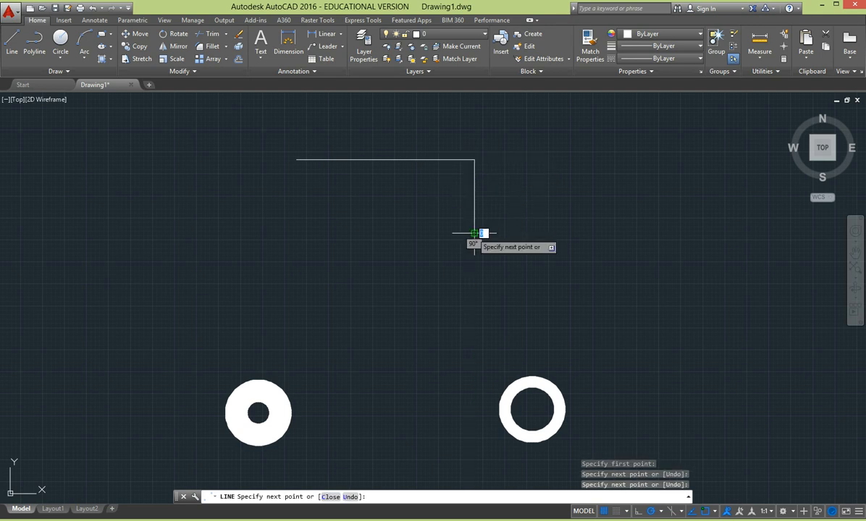
key(Escape)
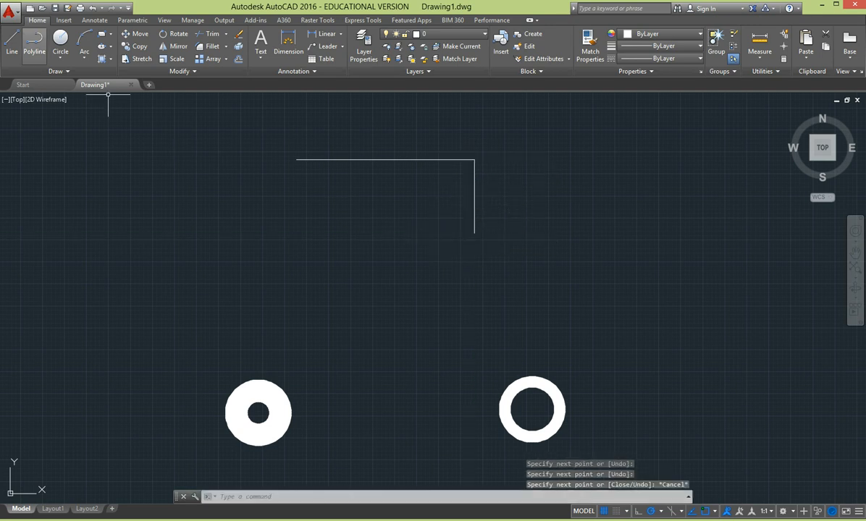
- Draw a three-point arc from the lower end of the vertical line, bulging outward and curving down to the left
click(85, 42)
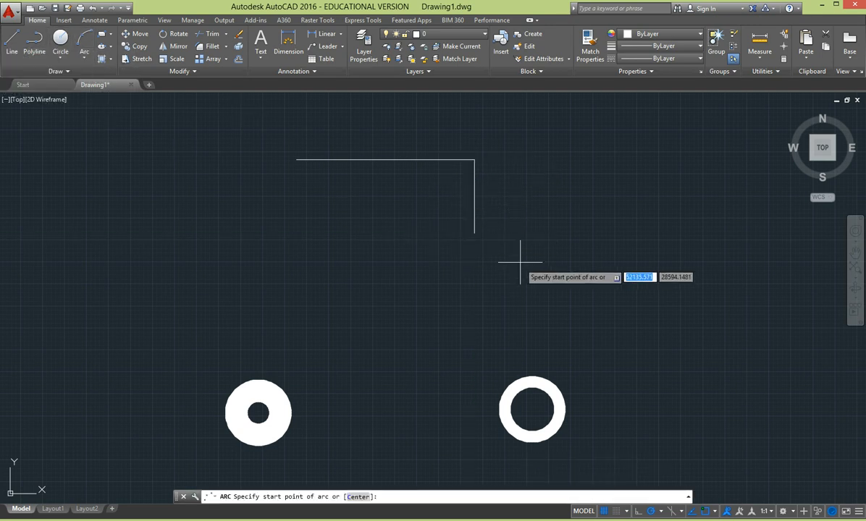
click(474, 232)
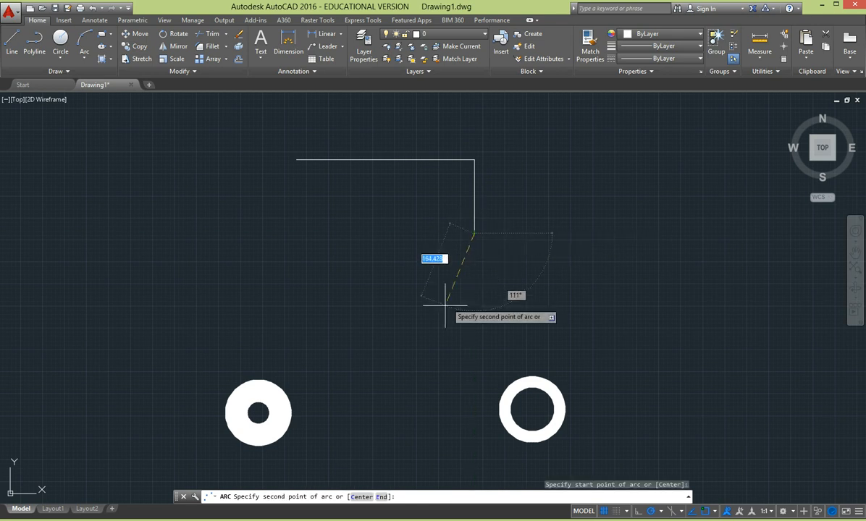
click(451, 288)
click(385, 306)
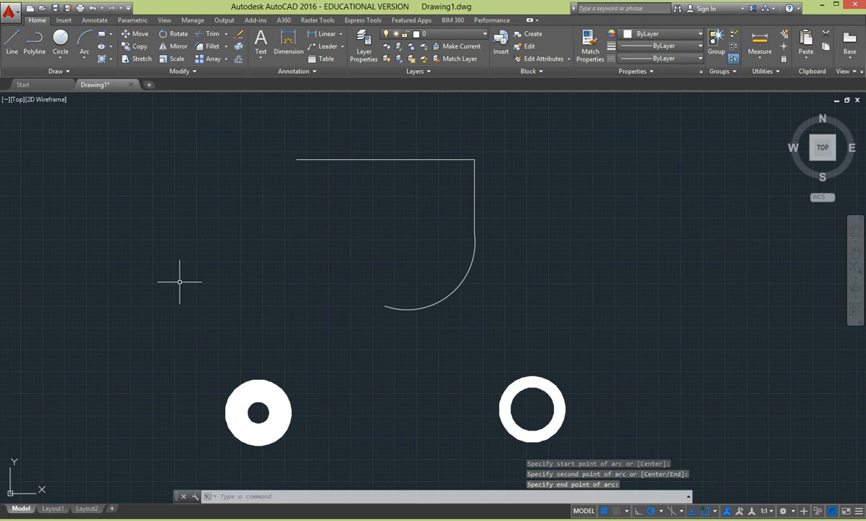
- Close the outline with a slanted line from the arc's free end to the left end of the horizontal line
click(11, 42)
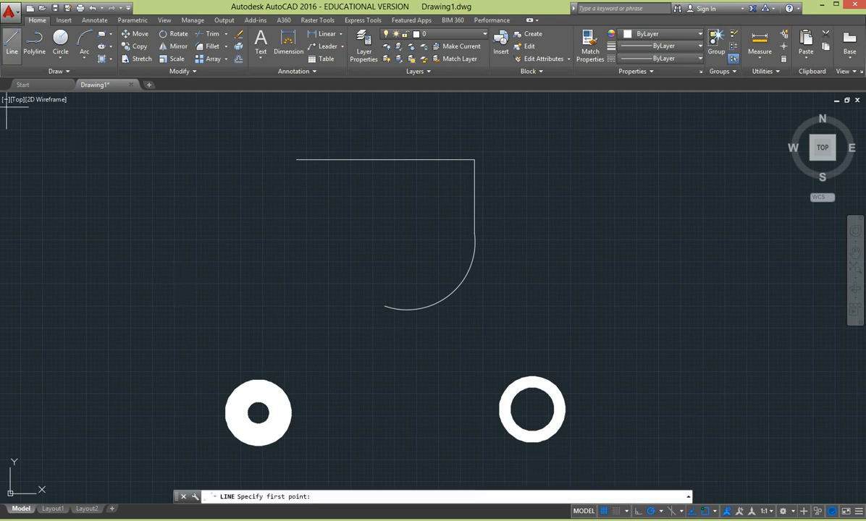
click(384, 307)
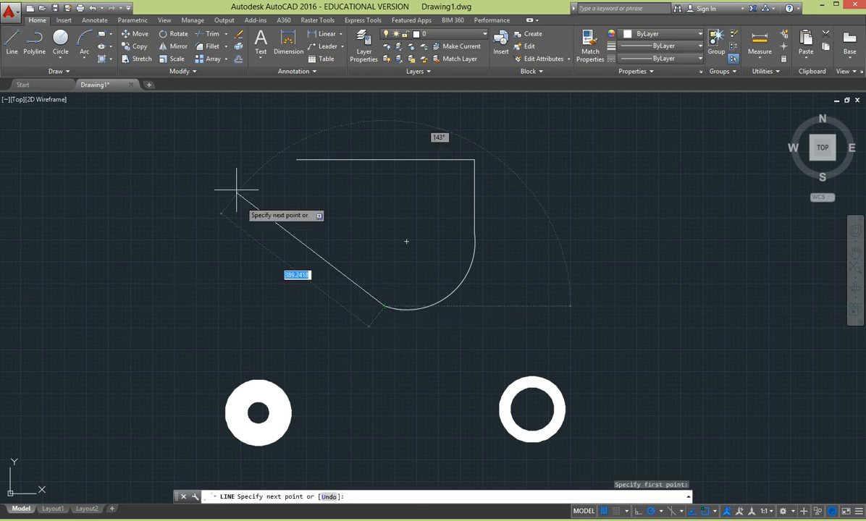
click(296, 160)
key(Return)
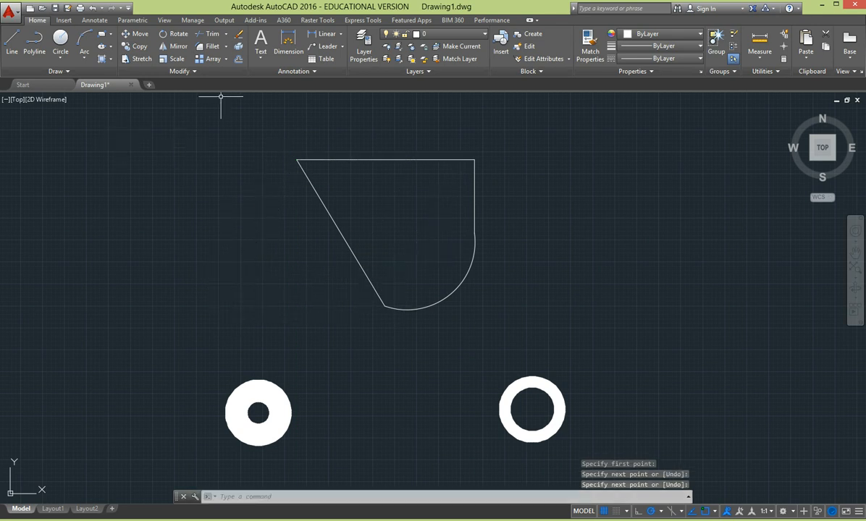
- Start Edit Polyline (PEDIT) on the outline's vertical line and convert it into a polyline
click(180, 71)
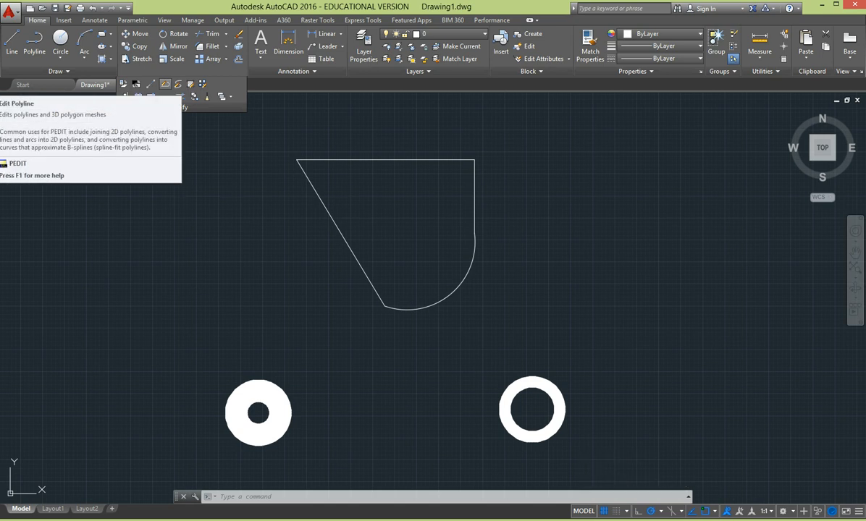
click(166, 84)
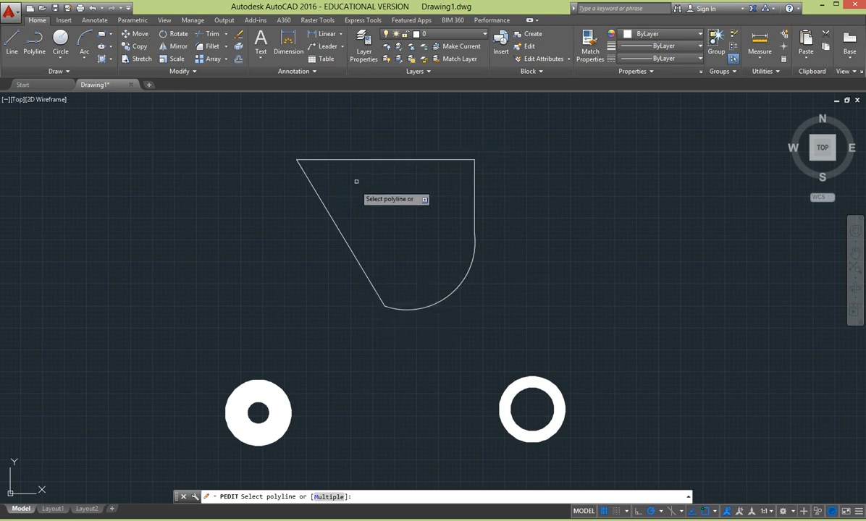
click(474, 191)
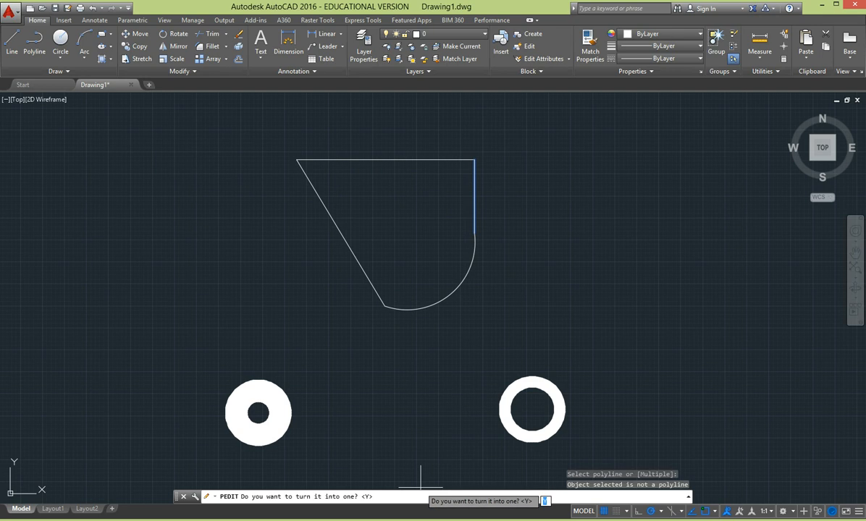
key(Return)
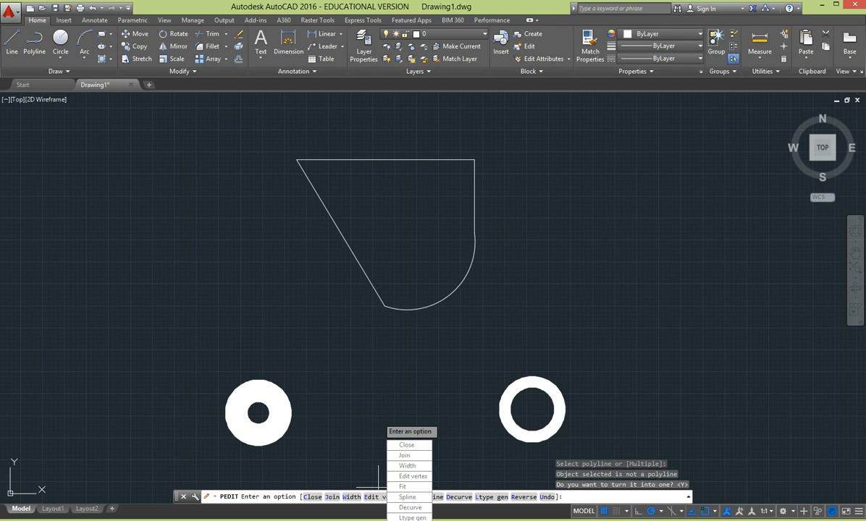
- Join the arc, slanted line and horizontal line with the converted segment into one polyline, finish the edit and select the outline
key(Down)
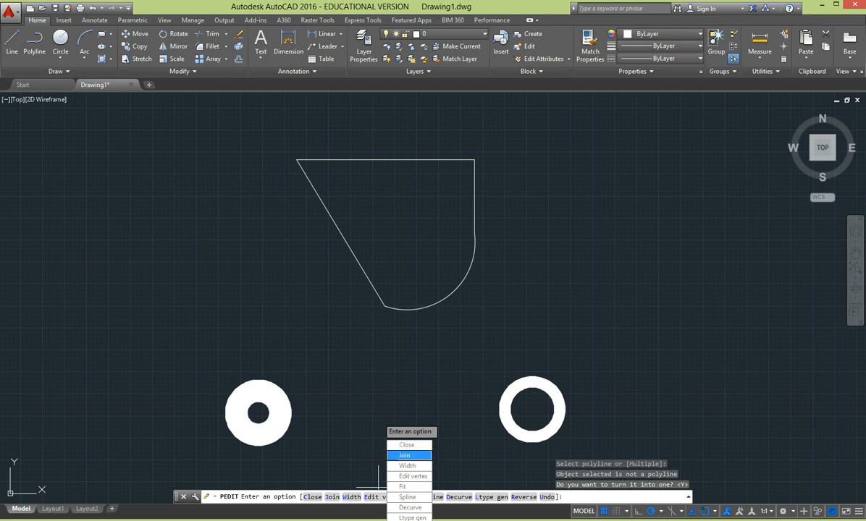
key(Return)
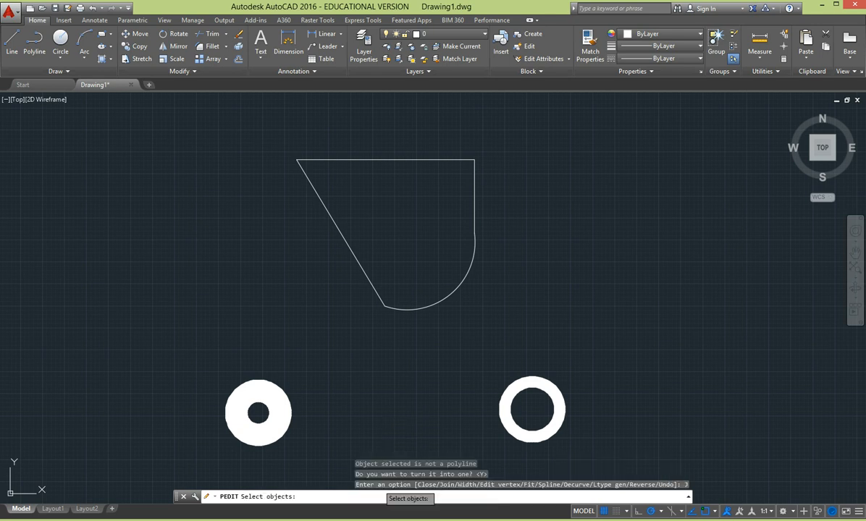
click(470, 269)
click(351, 251)
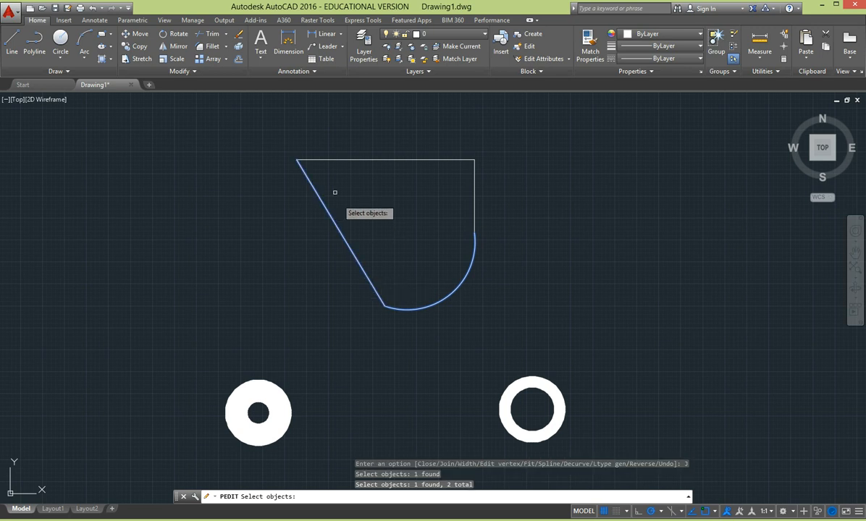
click(332, 166)
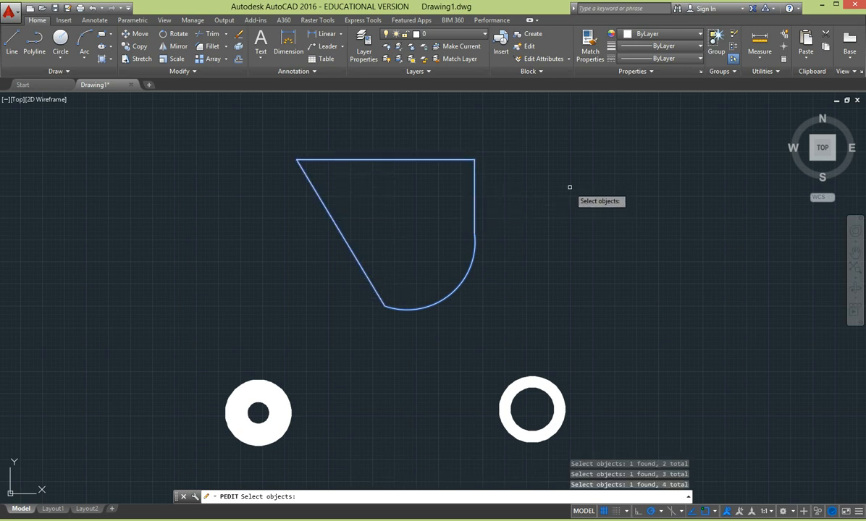
key(Return)
key(Return)
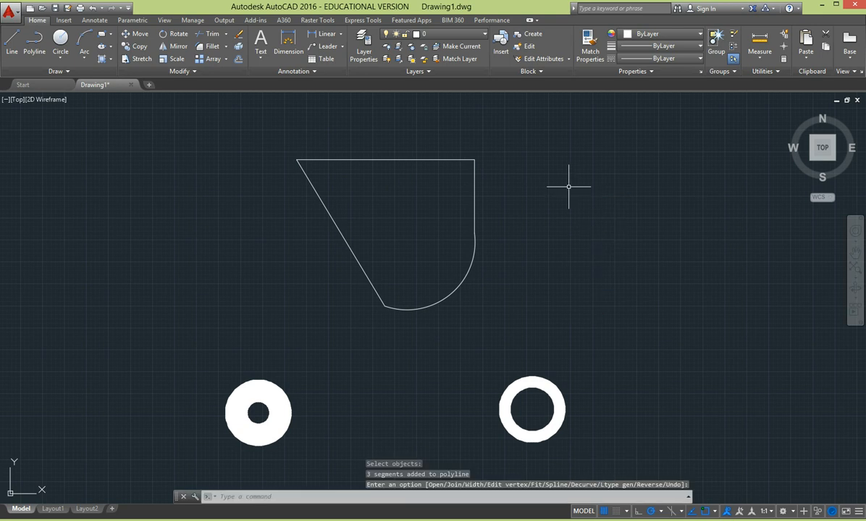
click(425, 306)
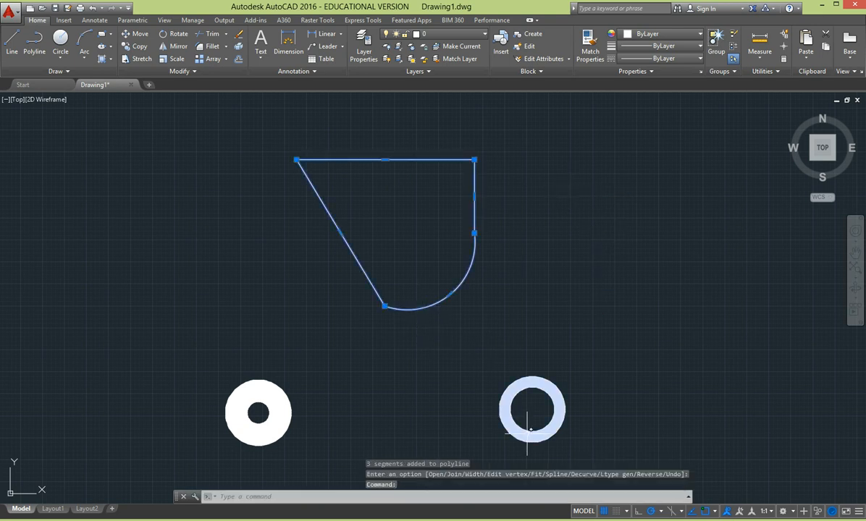